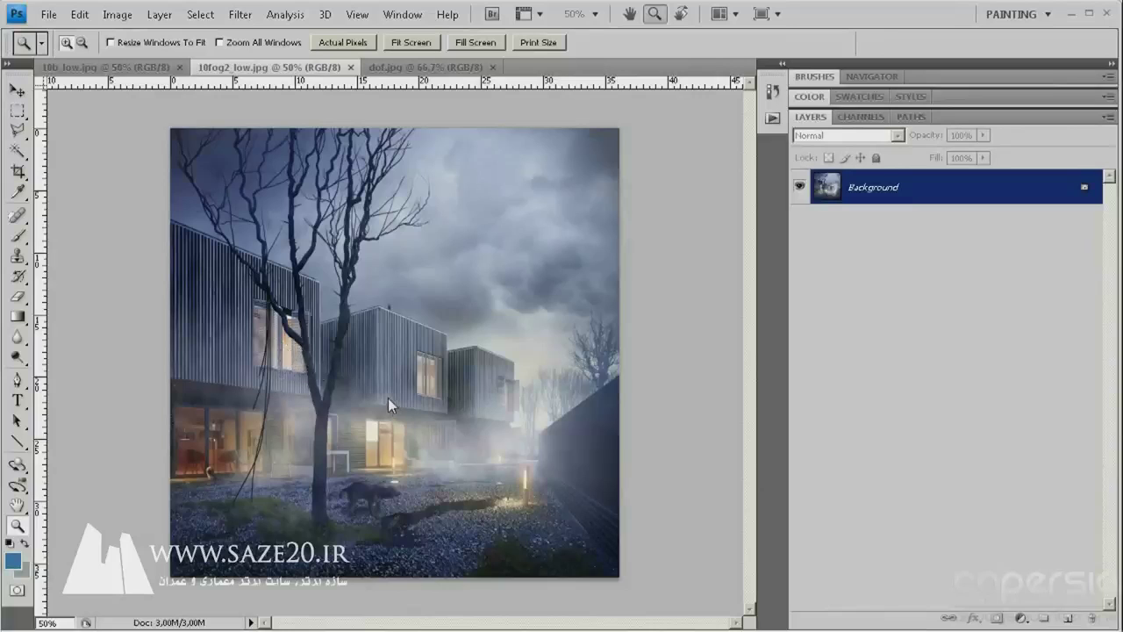
# - Examine the fog around the houses in 10fog2_low.jpg and the depth map in dof.jpg
pyautogui.moveTo(196, 256); pyautogui.dragTo(563, 424)
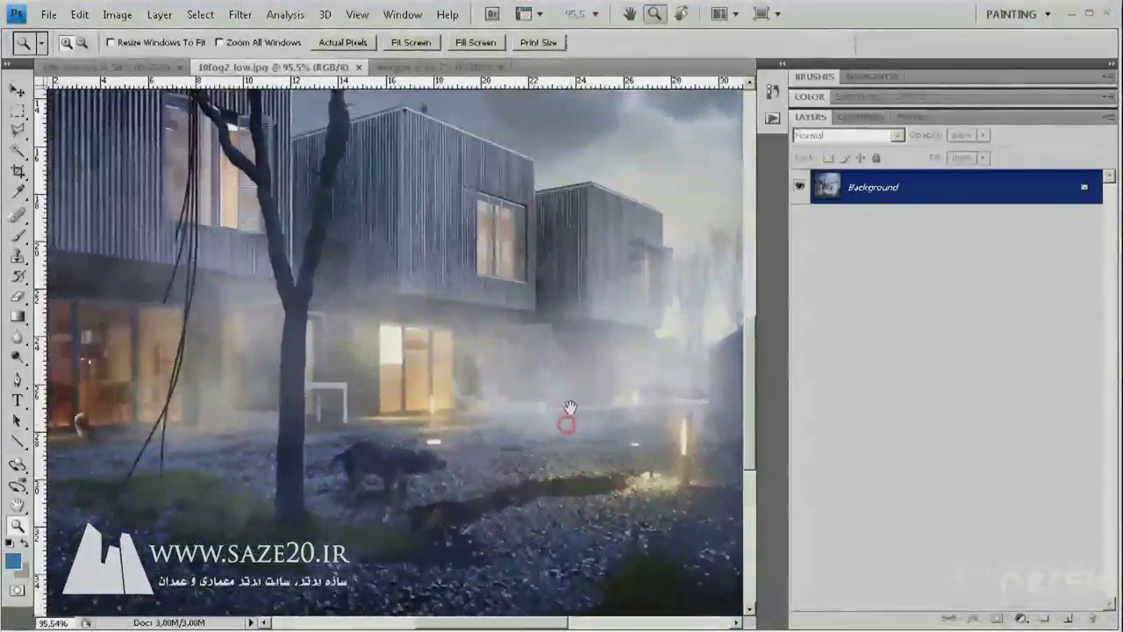
pyautogui.moveTo(486, 325); pyautogui.dragTo(466, 352)
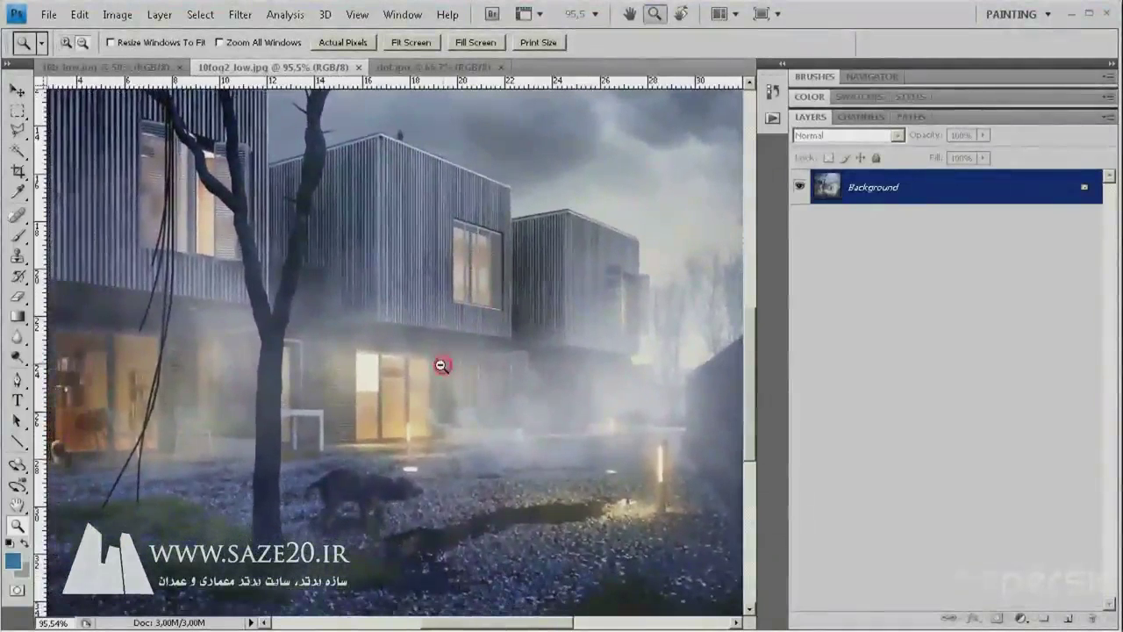
pyautogui.keyDown('alt'); pyautogui.click(440, 363); pyautogui.keyUp('alt')
pyautogui.hotkey('ctrl', 'Tab')
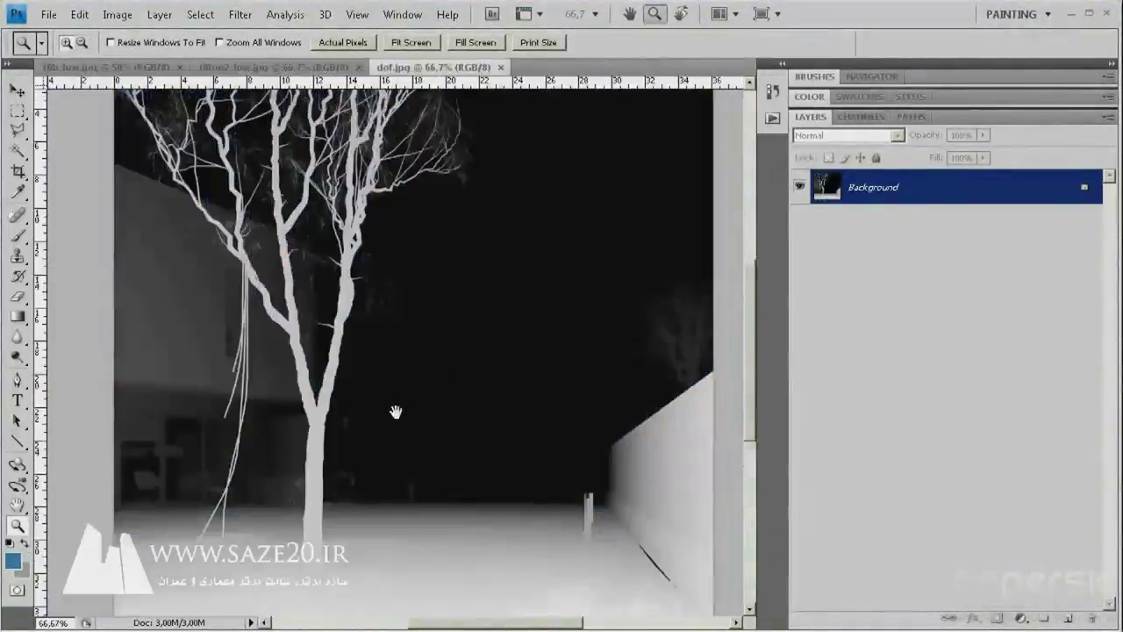
pyautogui.moveTo(397, 411); pyautogui.dragTo(388, 403)
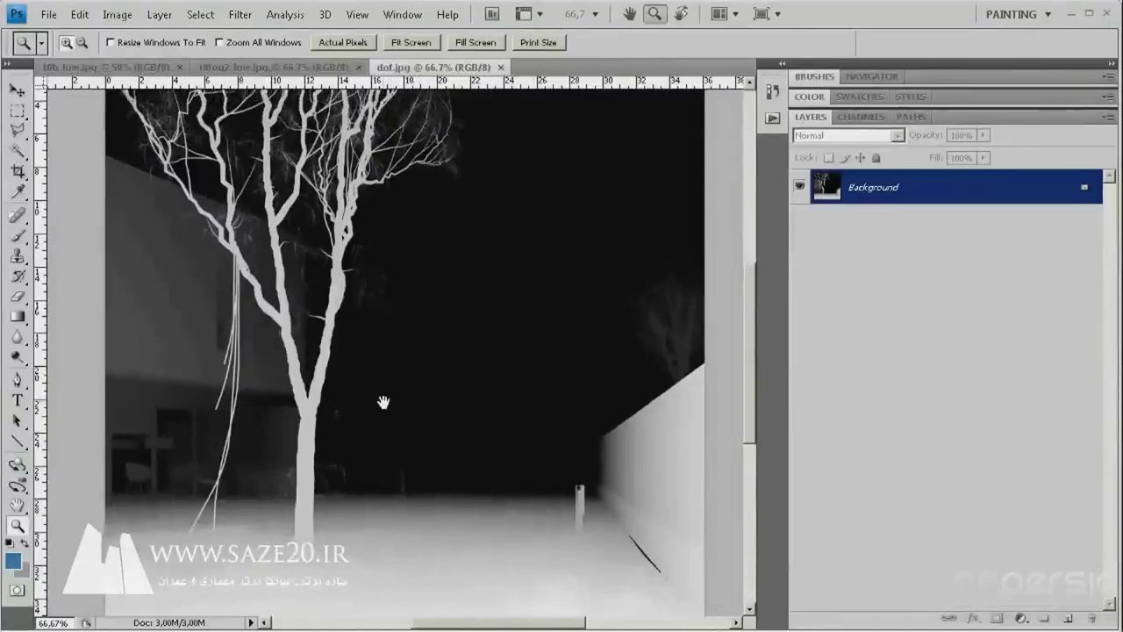
pyautogui.moveTo(399, 393); pyautogui.dragTo(395, 393)
# - Switch to 10b_low.jpg and inspect the fog-free render up close, including the buildings, ground and roof corner
pyautogui.hotkey('ctrl', 'Tab')
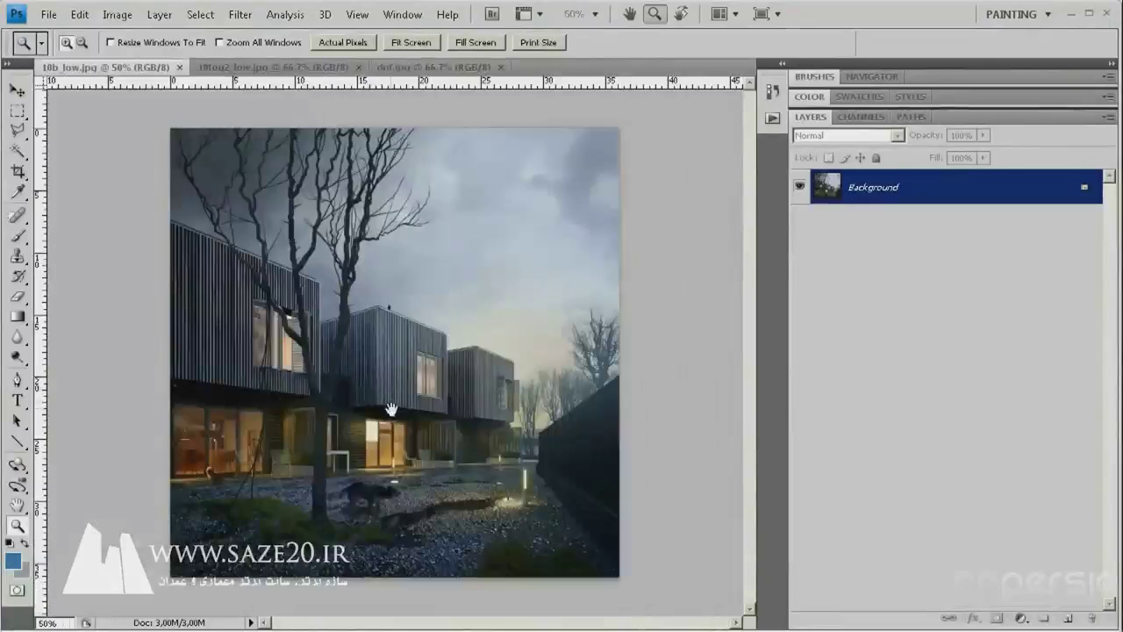
pyautogui.moveTo(172, 226); pyautogui.dragTo(532, 592)
pyautogui.moveTo(373, 443); pyautogui.dragTo(345, 434)
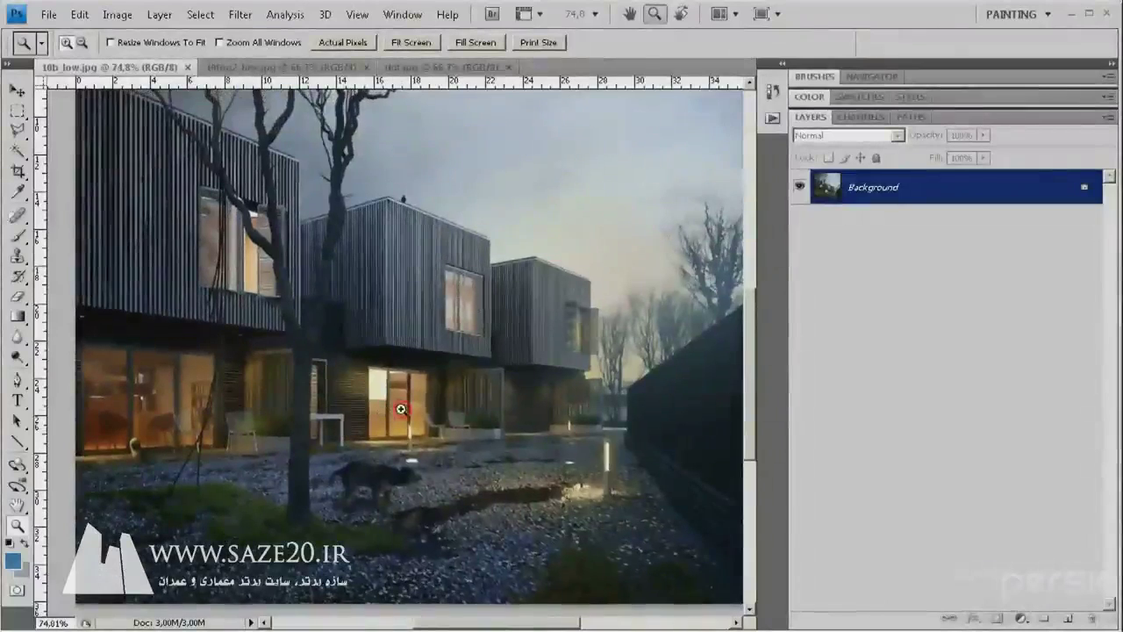
pyautogui.click(403, 404)
pyautogui.click(404, 406)
pyautogui.moveTo(382, 512); pyautogui.dragTo(364, 348)
pyautogui.moveTo(702, 355); pyautogui.dragTo(446, 451)
pyautogui.keyDown('alt'); pyautogui.click(465, 380); pyautogui.keyUp('alt')
pyautogui.keyDown('alt'); pyautogui.click(459, 376); pyautogui.keyUp('alt')
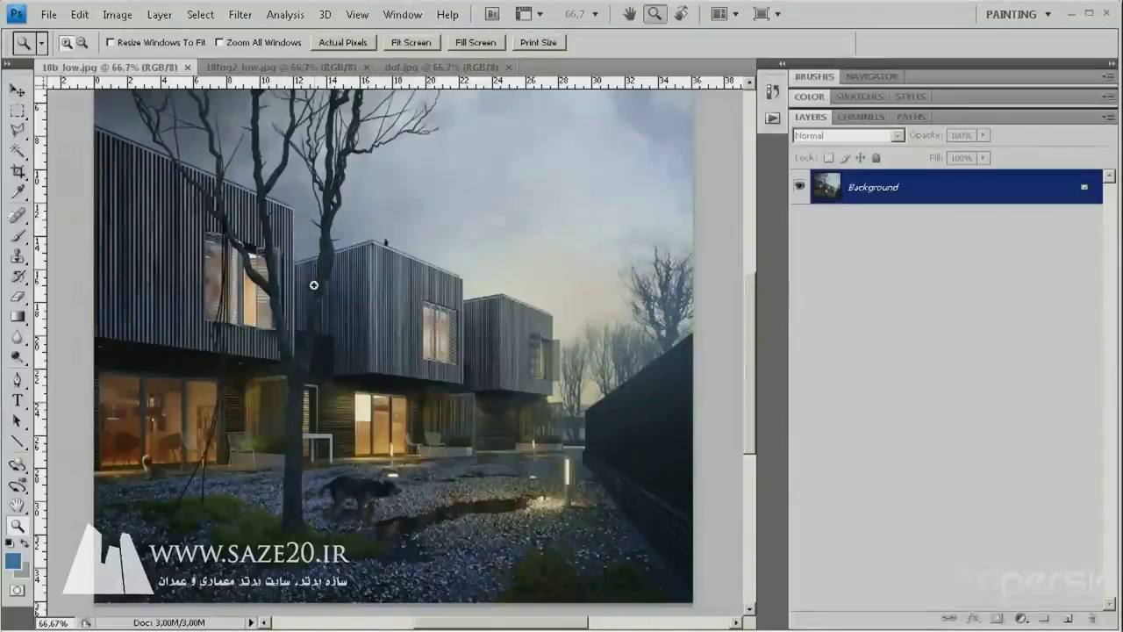
pyautogui.click(314, 110)
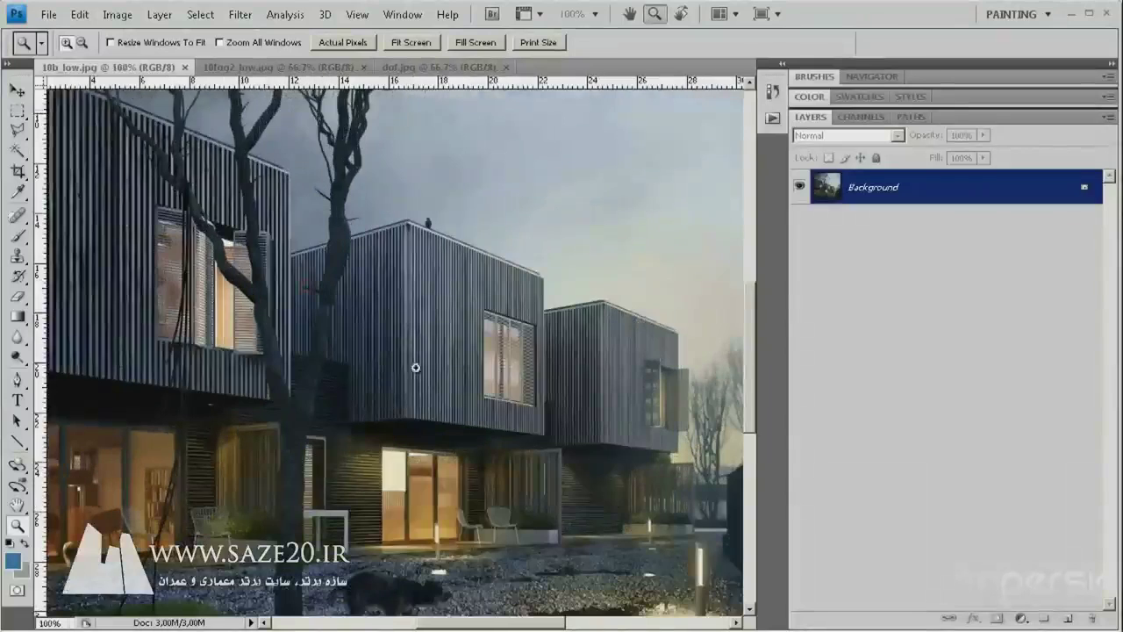
pyautogui.moveTo(410, 208); pyautogui.dragTo(567, 377)
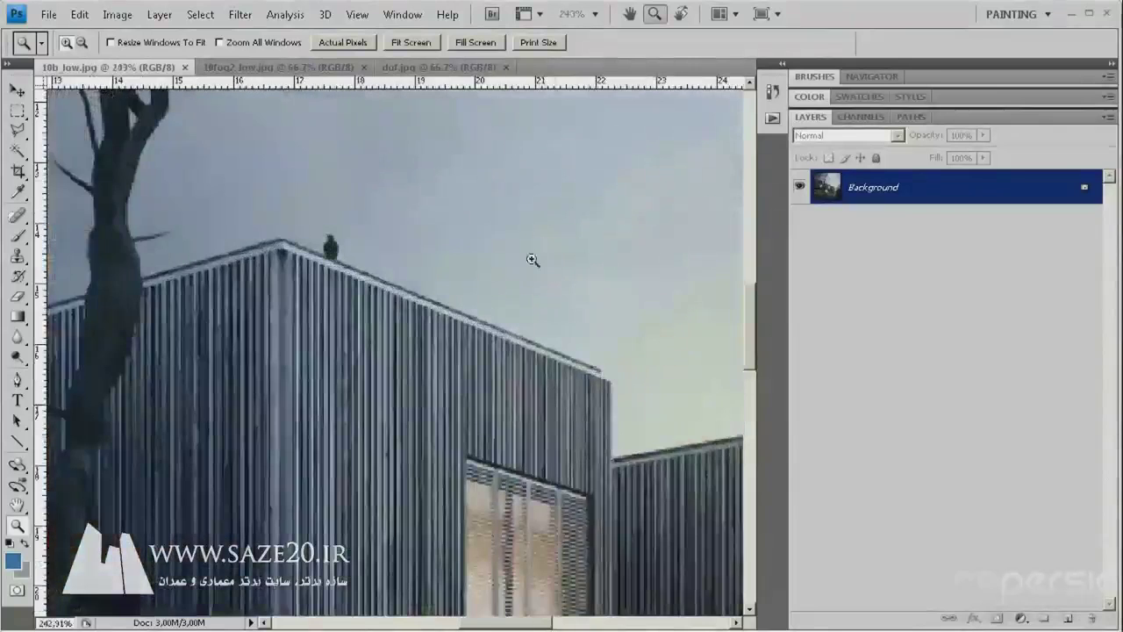
pyautogui.moveTo(379, 374); pyautogui.dragTo(500, 363)
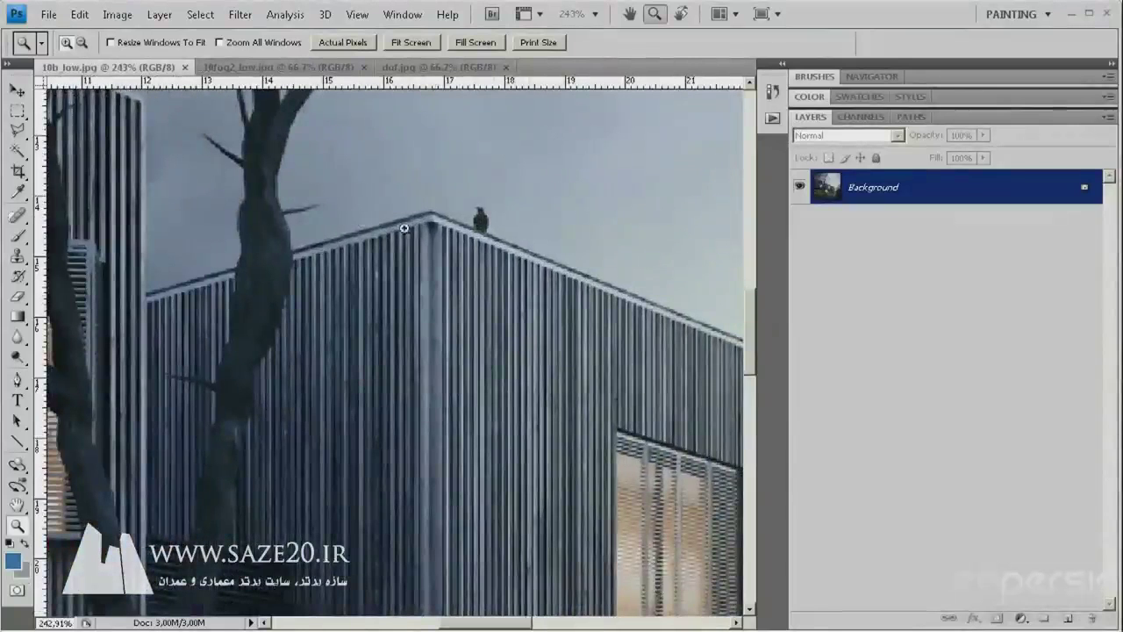
# - Duplicate the Background layer of 10b_low.jpg
pyautogui.click(118, 14)
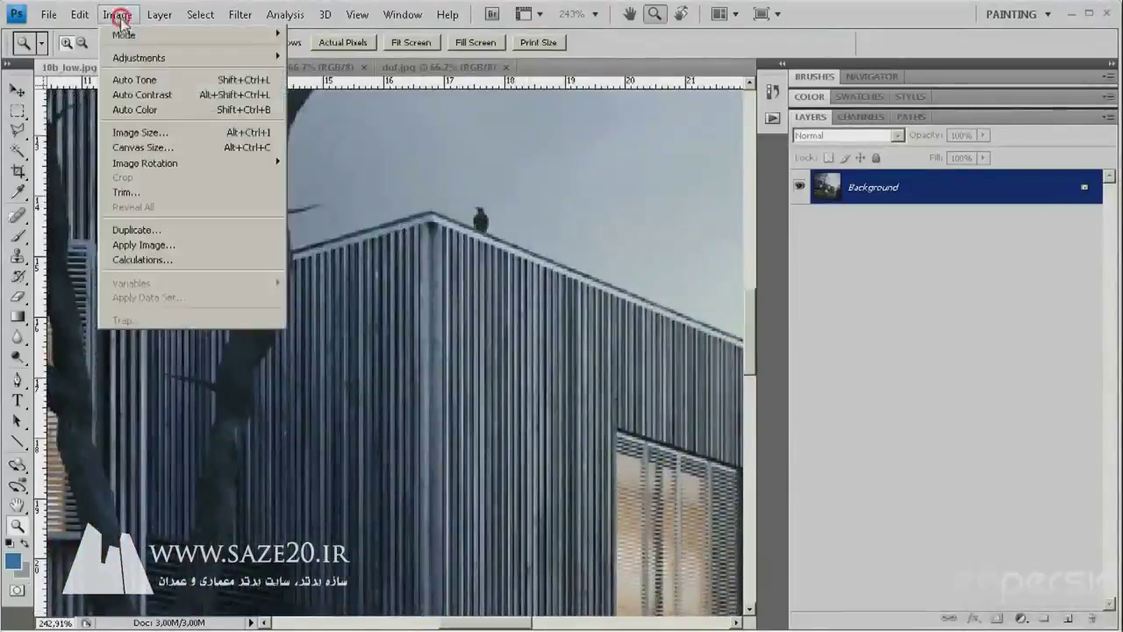
pyautogui.click(861, 117)
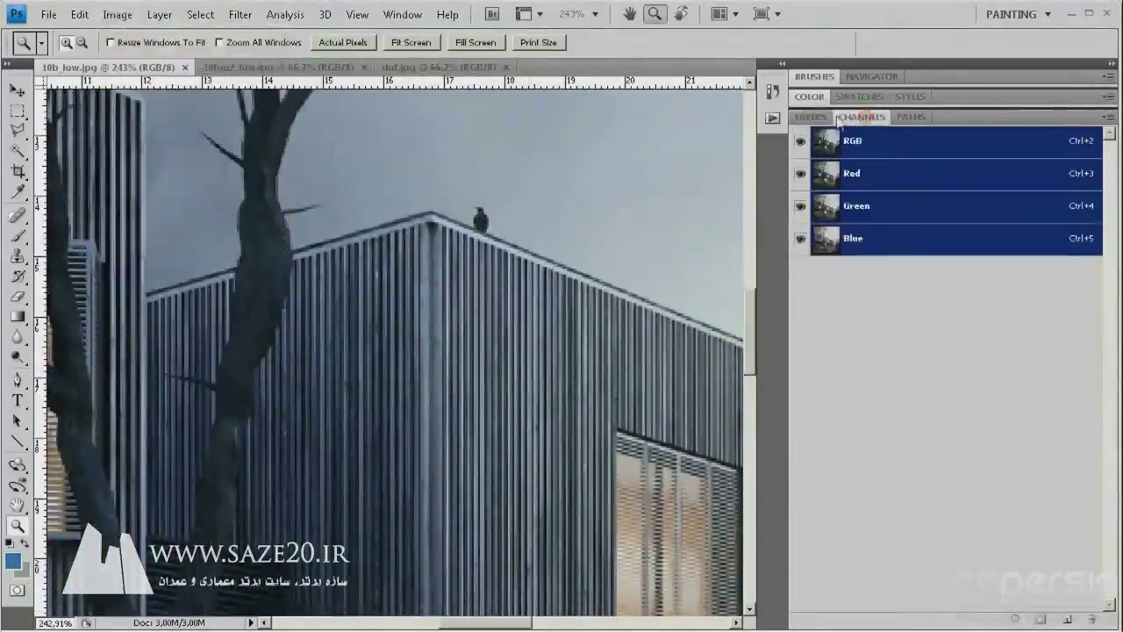
pyautogui.click(813, 117)
pyautogui.moveTo(878, 195); pyautogui.dragTo(1068, 617)
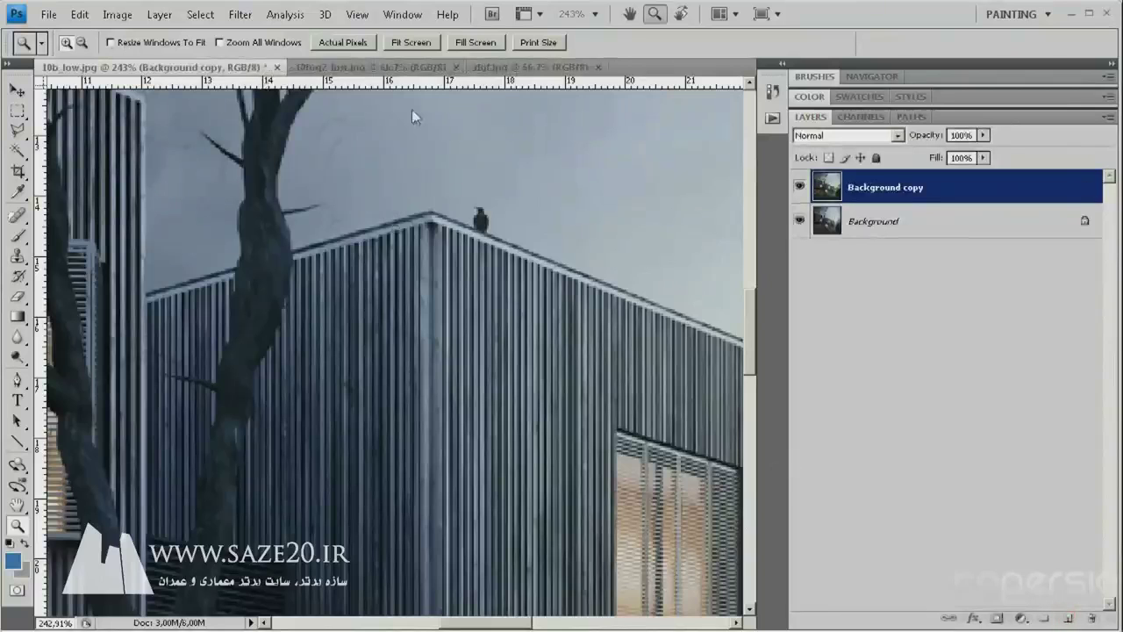
# - Set up Calculations with the Red channel of dof.jpg's Background as both sources and Normal blending
pyautogui.click(116, 14)
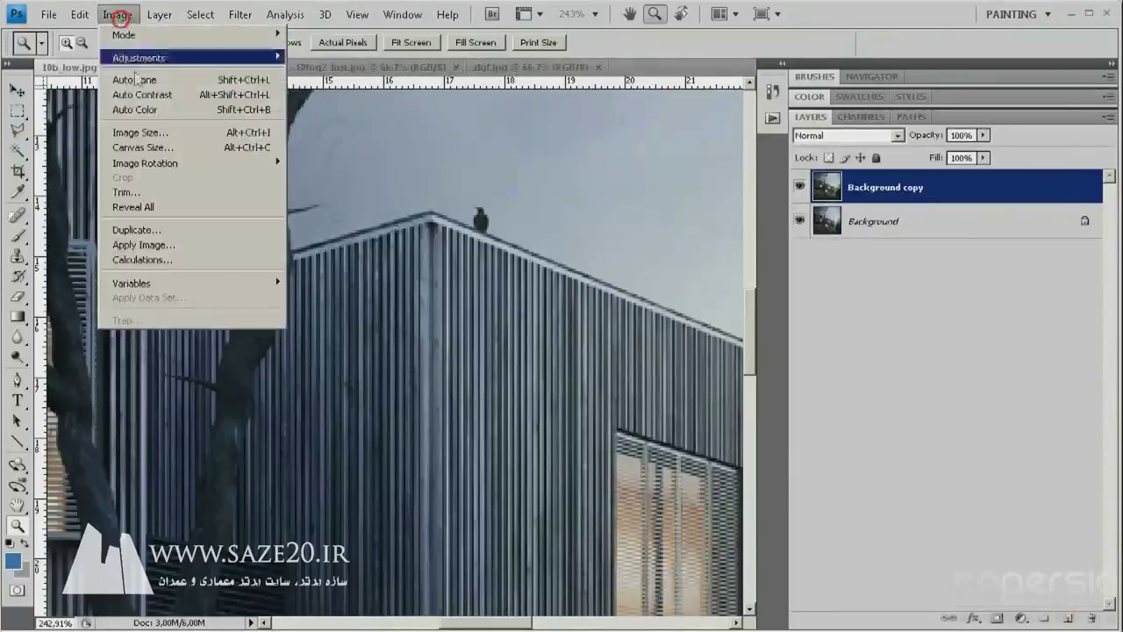
pyautogui.click(161, 263)
pyautogui.click(974, 113)
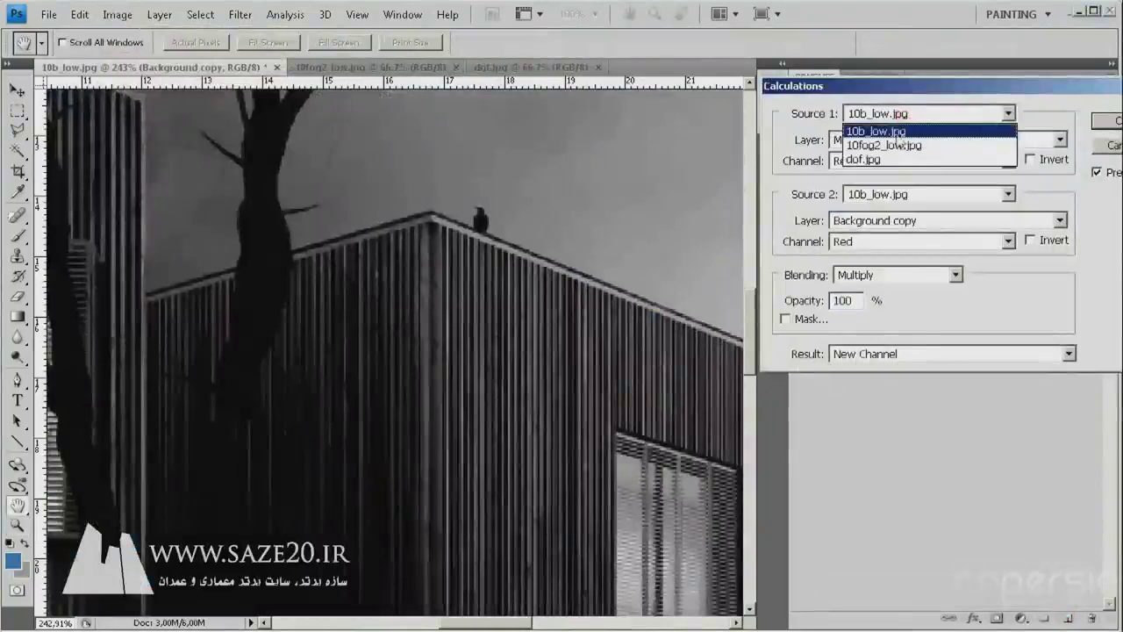
pyautogui.click(900, 145)
pyautogui.click(896, 114)
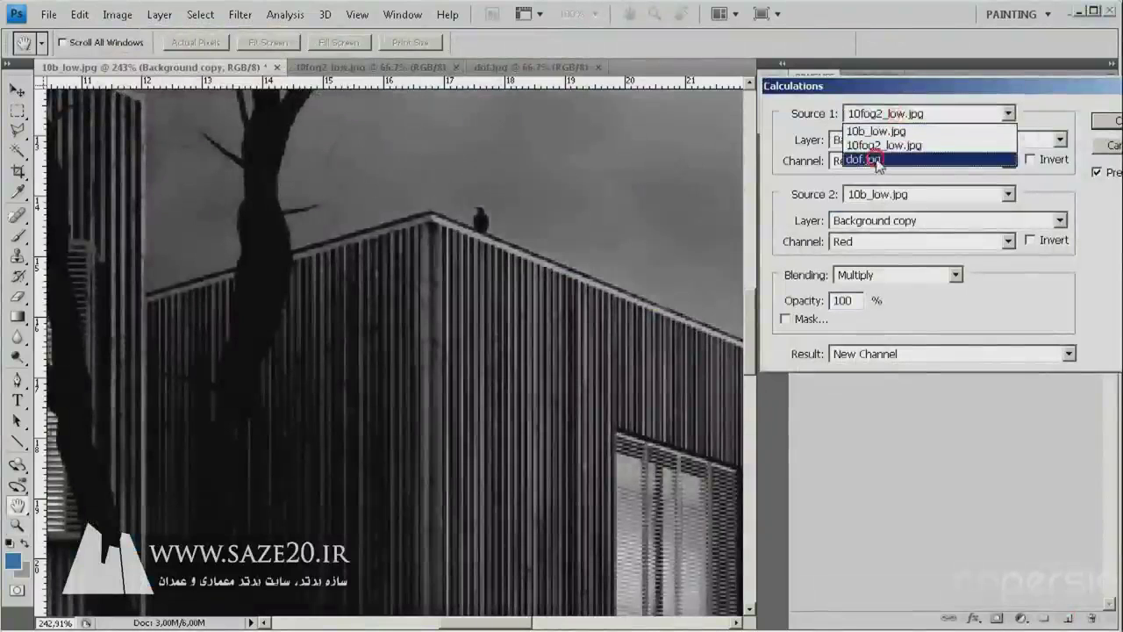
pyautogui.click(876, 160)
pyautogui.click(882, 194)
pyautogui.click(869, 240)
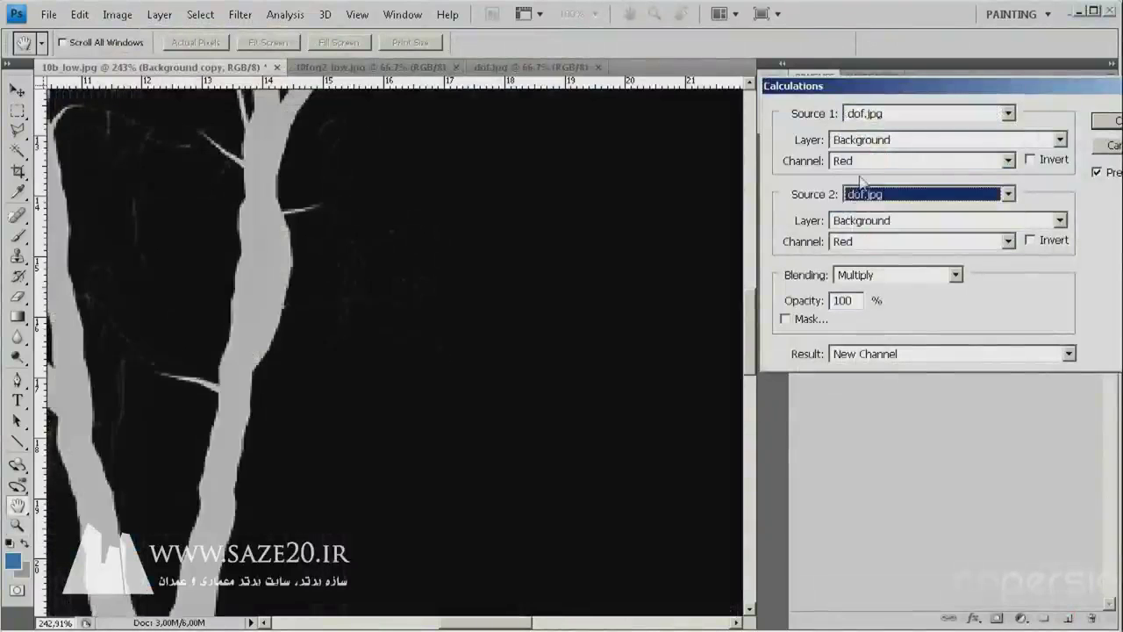
pyautogui.click(868, 275)
pyautogui.click(869, 290)
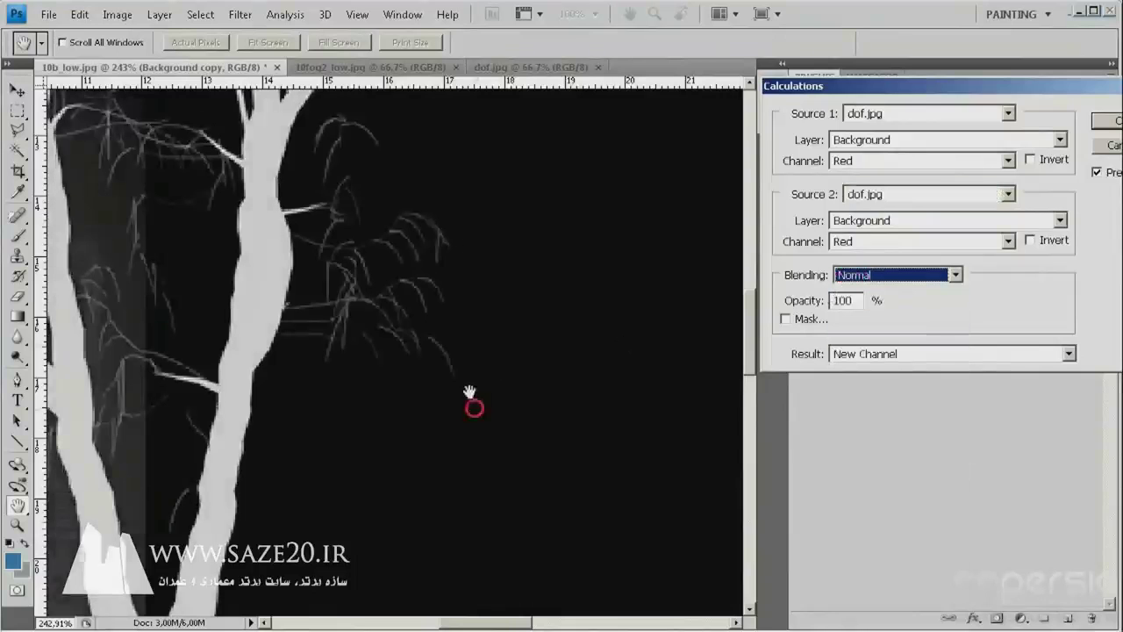
# - Examine the Calculations preview across the whole image and compare Multiply blending with Normal
pyautogui.moveTo(470, 400); pyautogui.dragTo(567, 160)
pyautogui.moveTo(424, 398); pyautogui.dragTo(602, 220)
pyautogui.moveTo(369, 571); pyautogui.dragTo(534, 326)
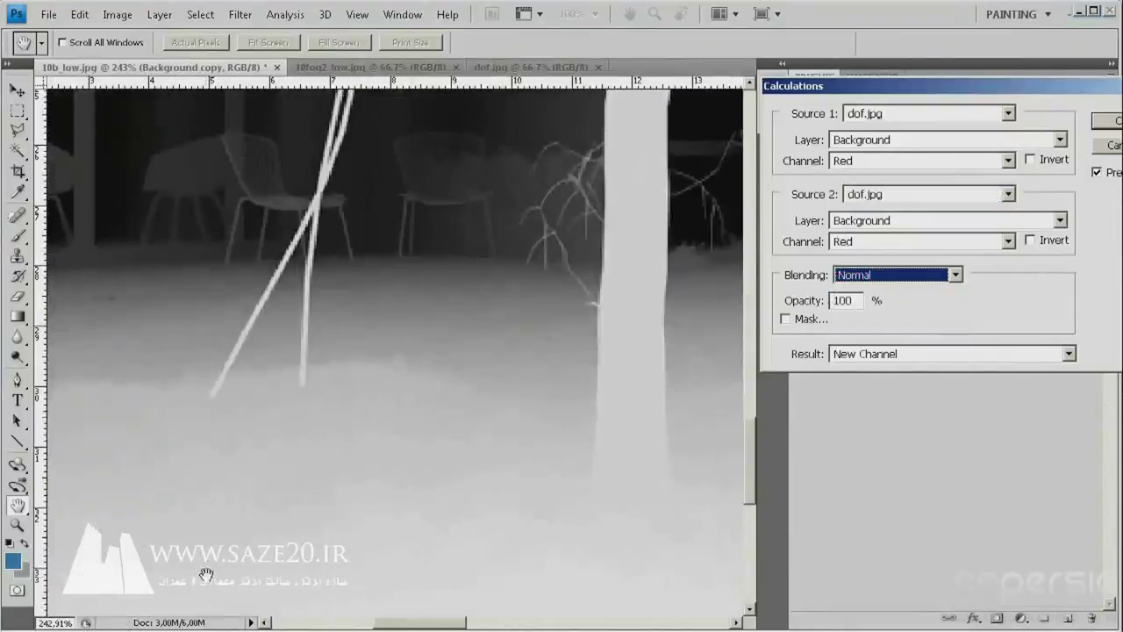
pyautogui.hotkey('ctrl', '-')
pyautogui.hotkey('ctrl', '-')
pyautogui.hotkey('ctrl', '-')
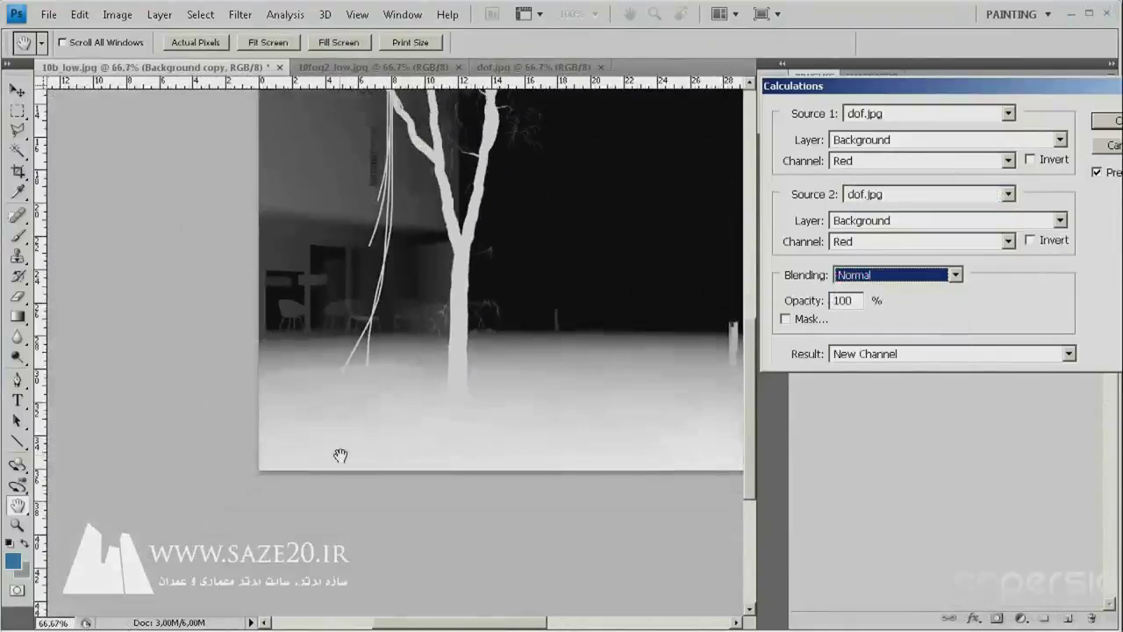
pyautogui.moveTo(608, 381); pyautogui.dragTo(449, 473)
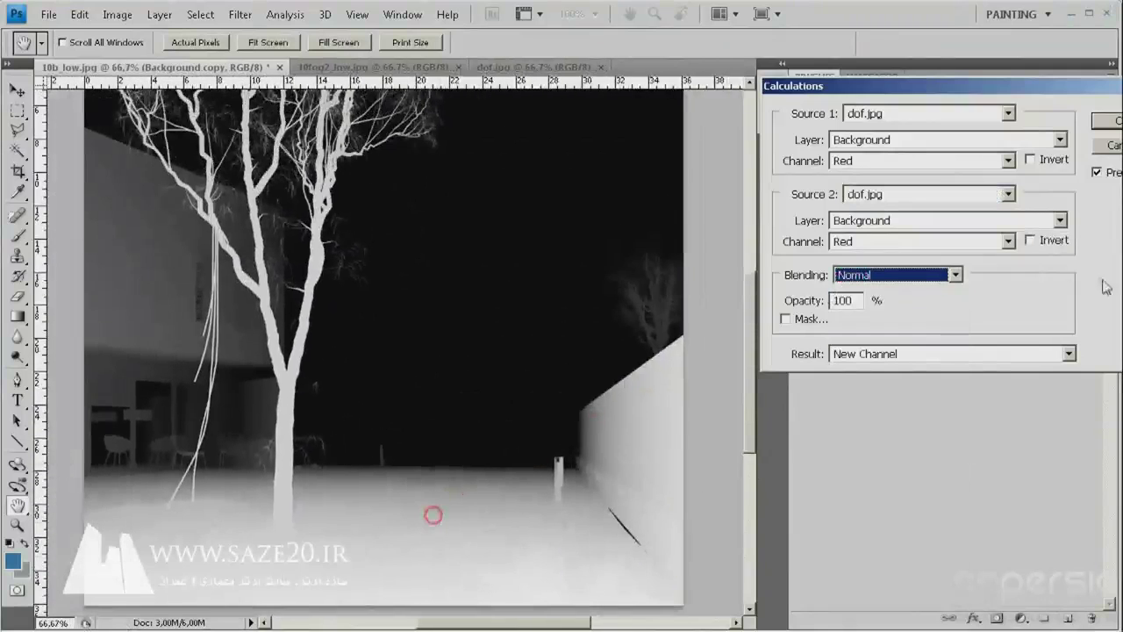
pyautogui.click(926, 279)
pyautogui.click(895, 334)
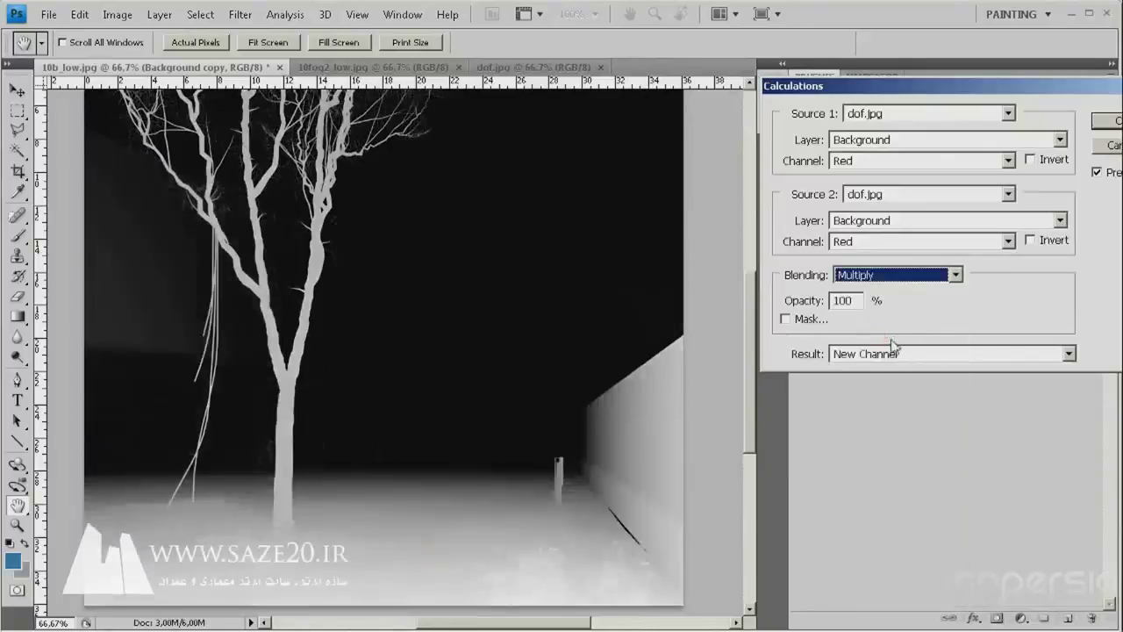
pyautogui.click(915, 280)
pyautogui.click(905, 297)
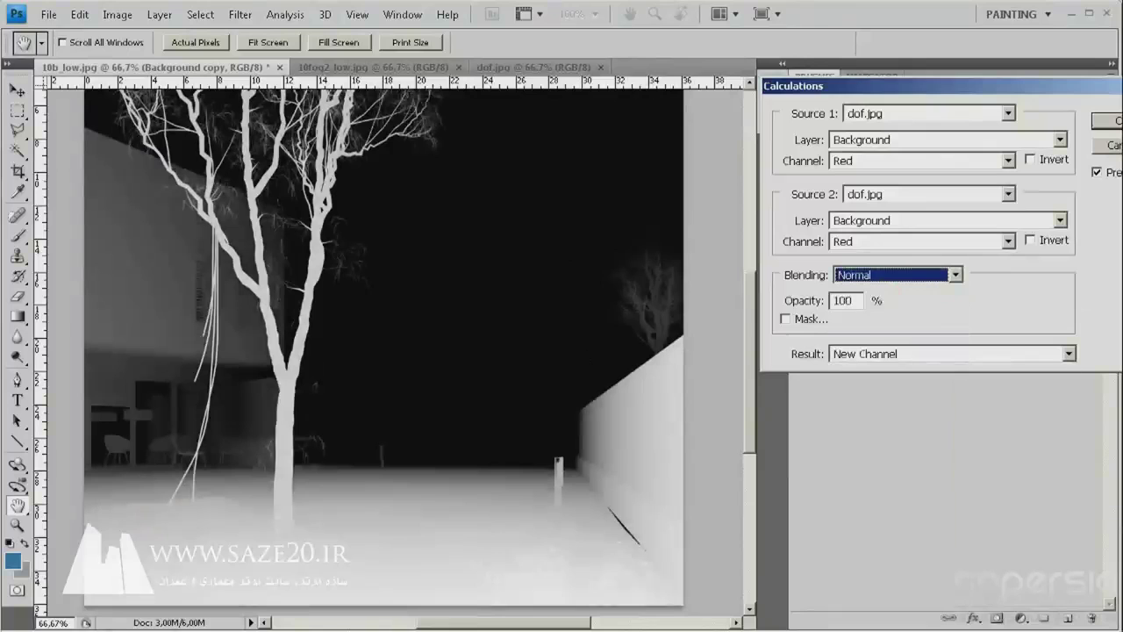
# - Apply the calculation as a new channel, check it among the channels, and return to the Background copy layer
pyautogui.click(1104, 128)
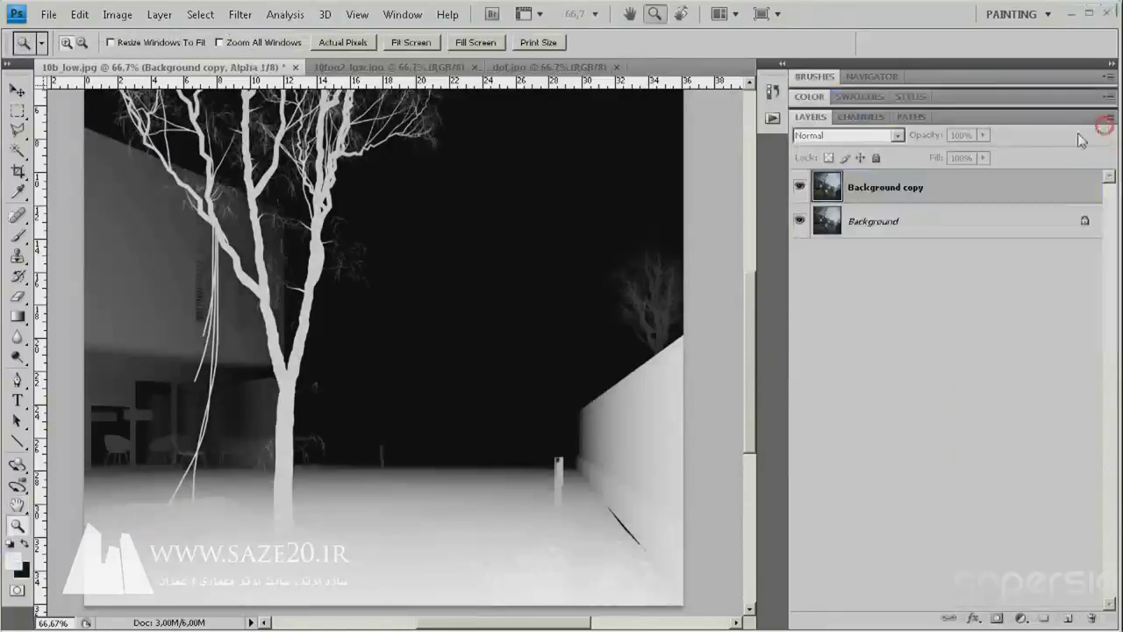
pyautogui.click(862, 117)
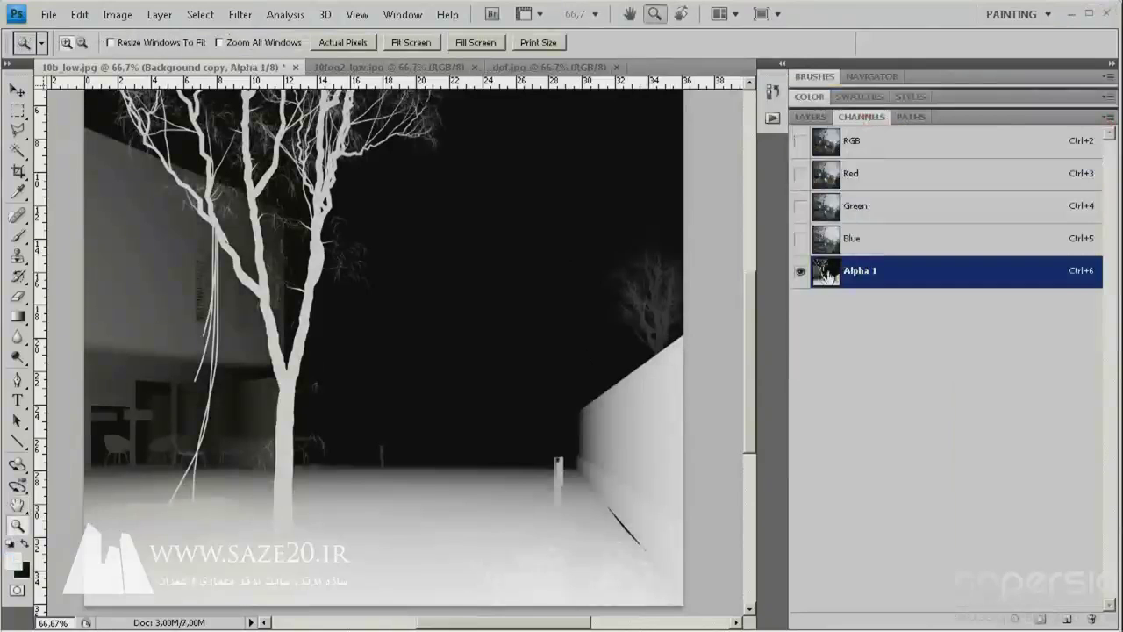
pyautogui.click(812, 119)
pyautogui.click(830, 190)
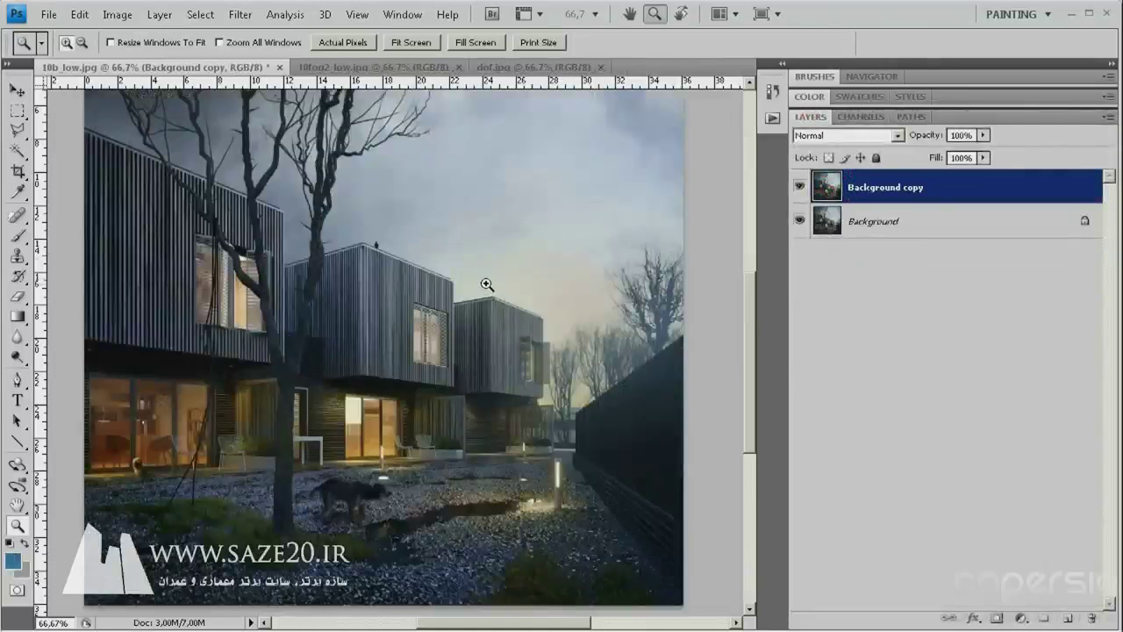
# - Convert dof.jpg's Background to a regular layer, select its contents and copy the depth map into 10b_low.jpg as a new layer
pyautogui.hotkey('ctrl', 'Tab')
pyautogui.hotkey('ctrl', 'Tab')
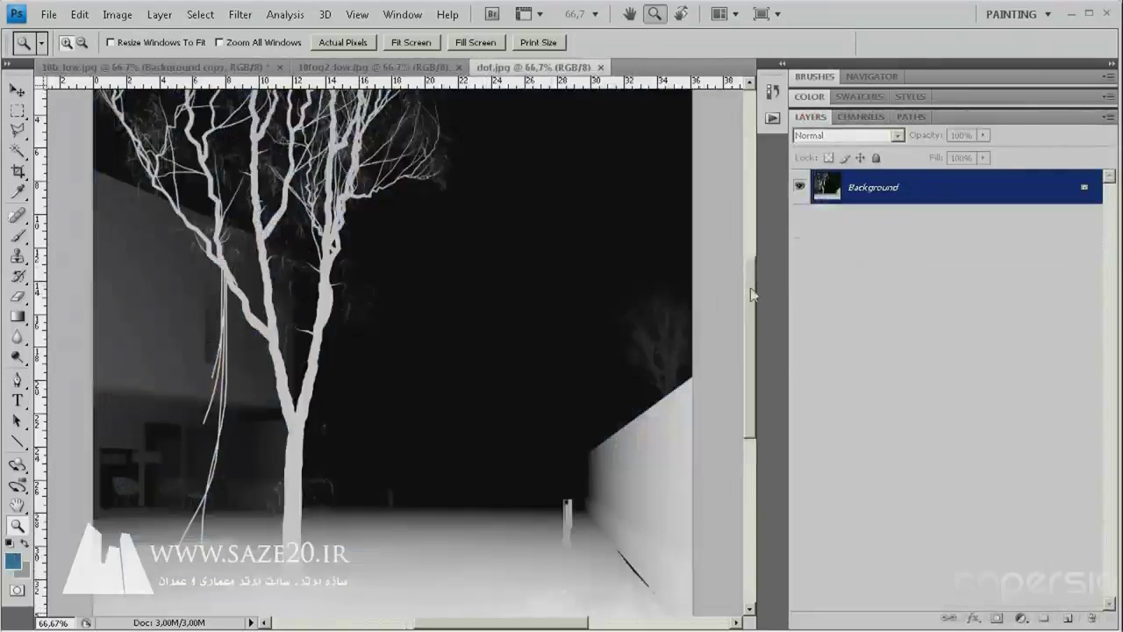
pyautogui.doubleClick(825, 192)
pyautogui.press('Return')
pyautogui.keyDown('ctrl'); pyautogui.click(821, 193); pyautogui.keyUp('ctrl')
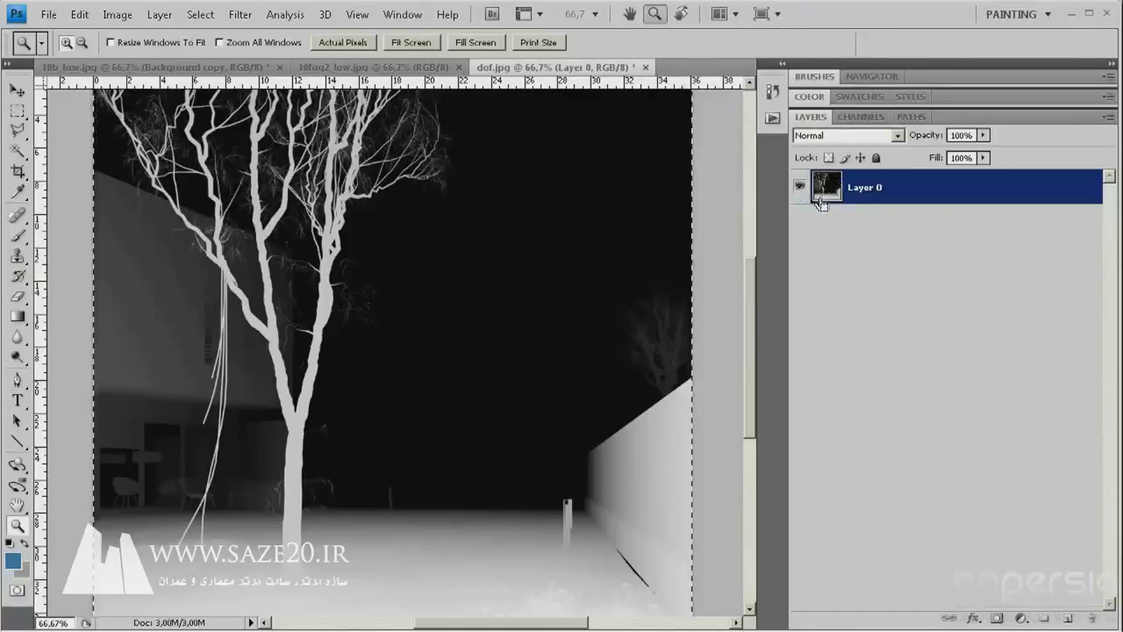
pyautogui.hotkey('ctrl', 'Tab')
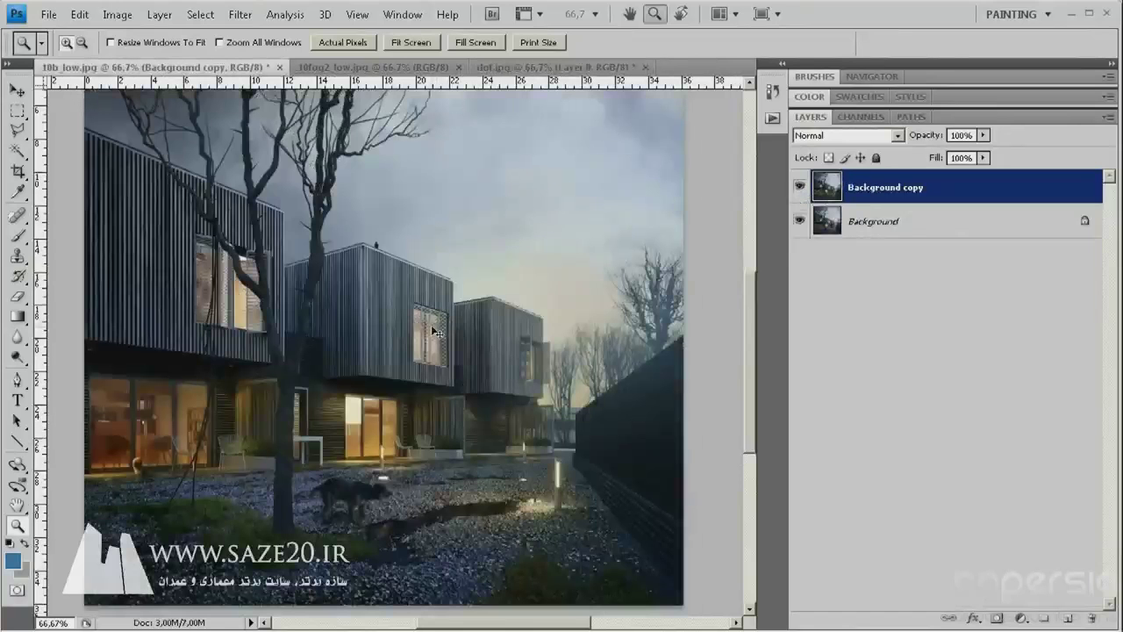
pyautogui.hotkey('ctrl', 'v')
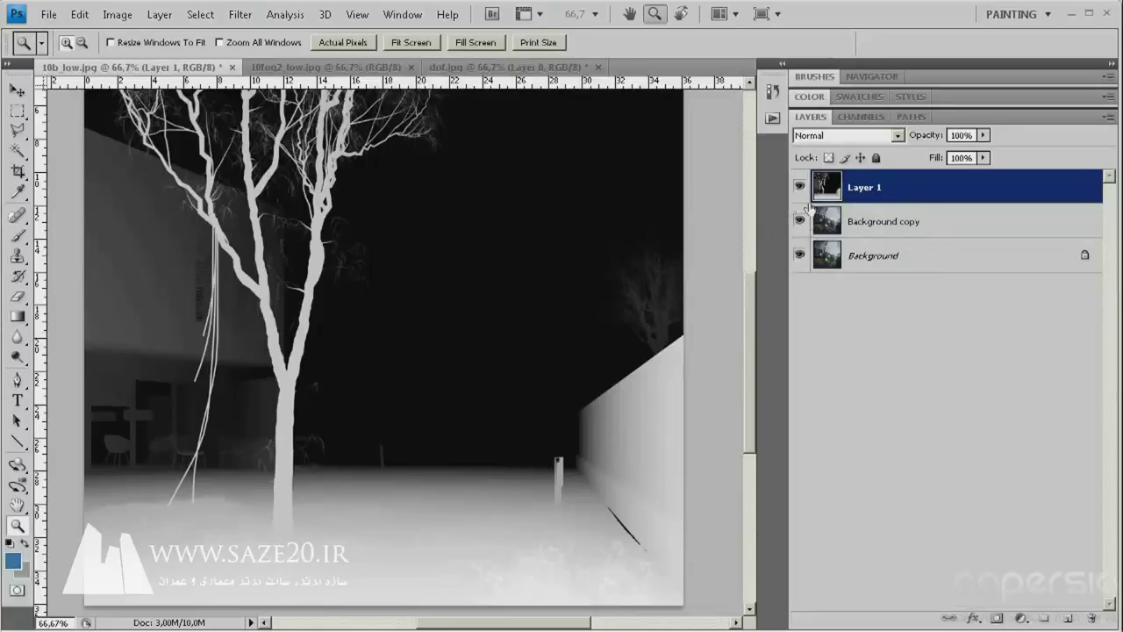
# - Set the pasted depth-map layer's blend mode to Screen and invert its tones
pyautogui.click(869, 138)
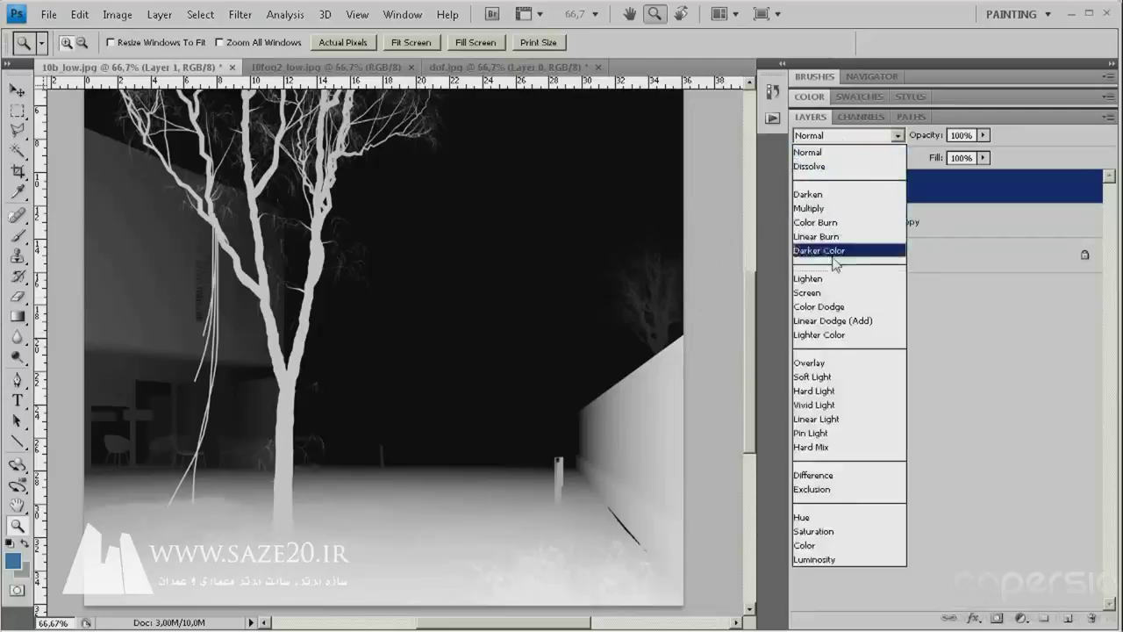
pyautogui.click(822, 293)
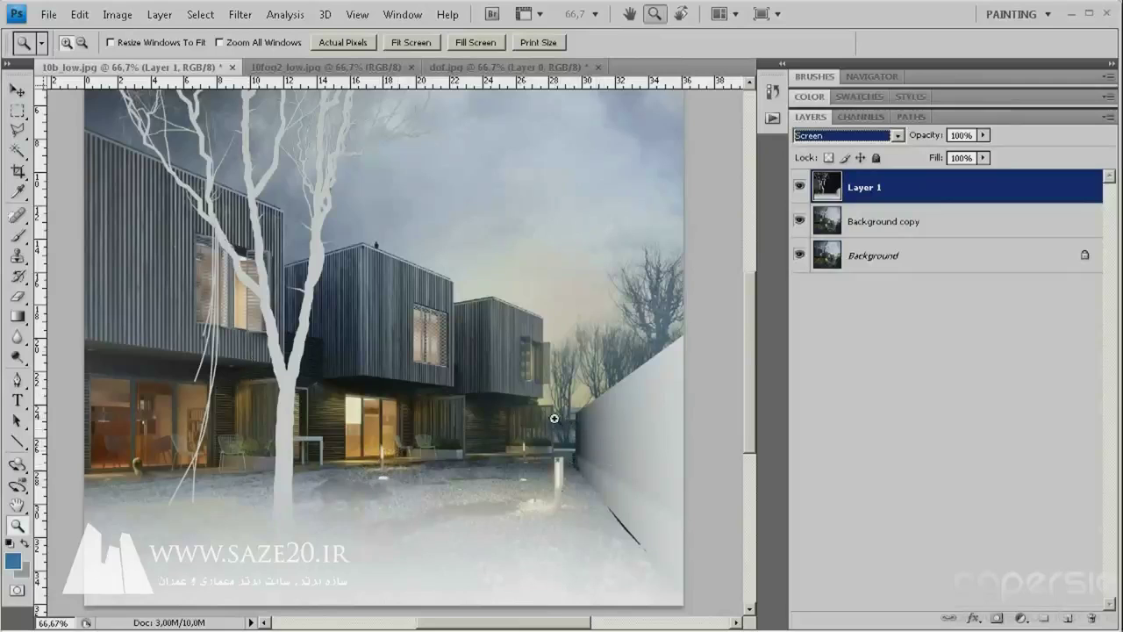
pyautogui.click(823, 182)
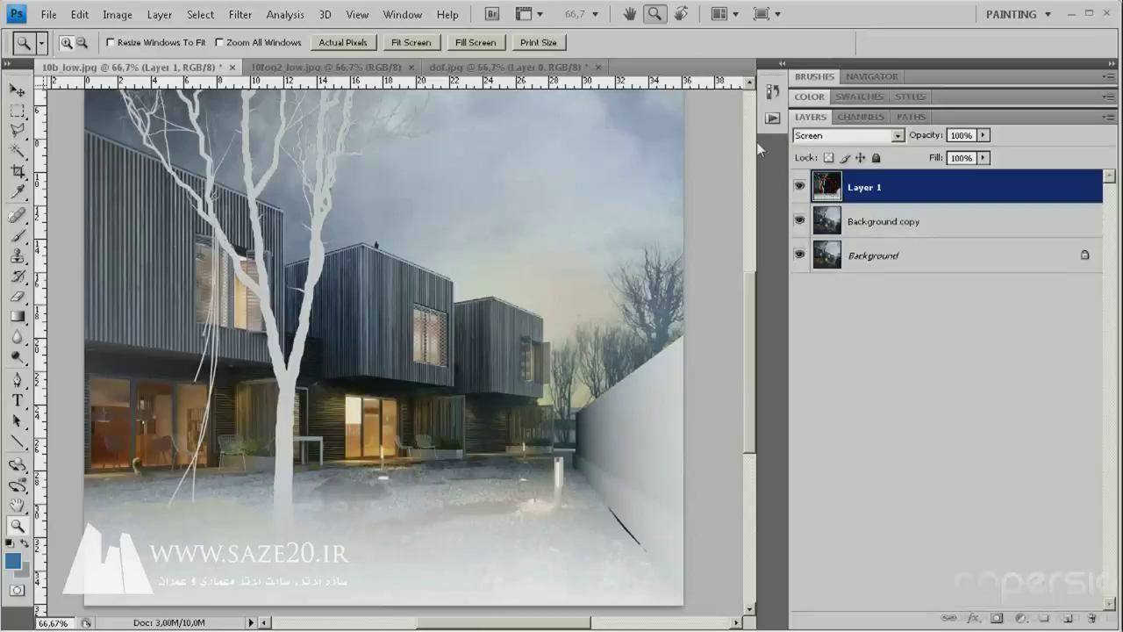
pyautogui.hotkey('ctrl', 'i')
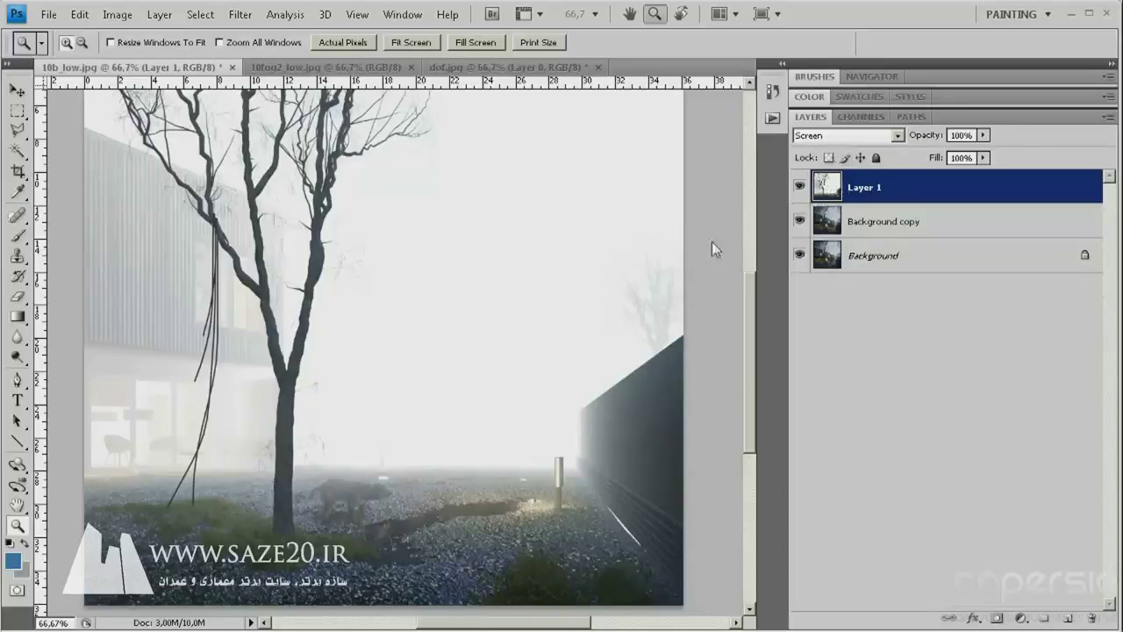
pyautogui.click(118, 15)
pyautogui.moveTo(131, 57)
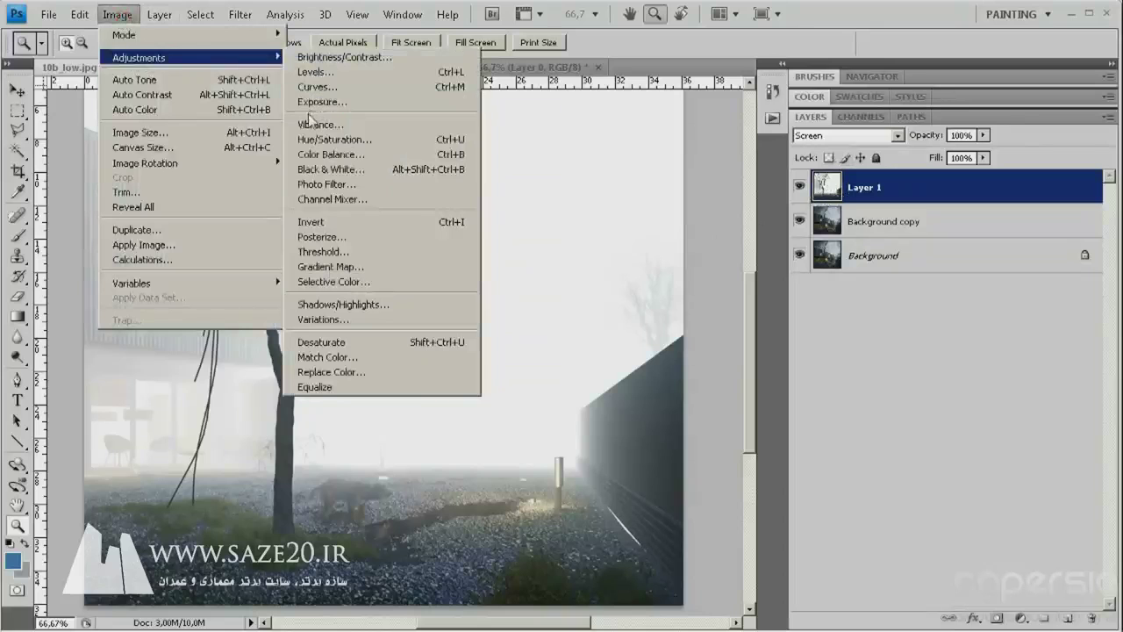
pyautogui.click(317, 86)
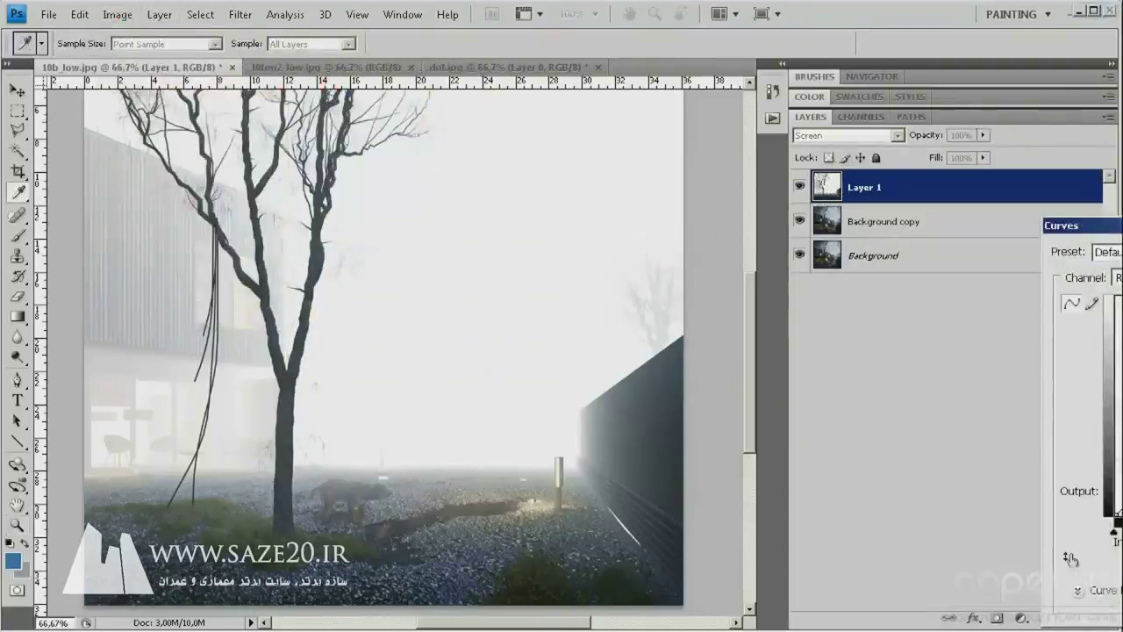
pyautogui.click(683, 160)
pyautogui.press('z')
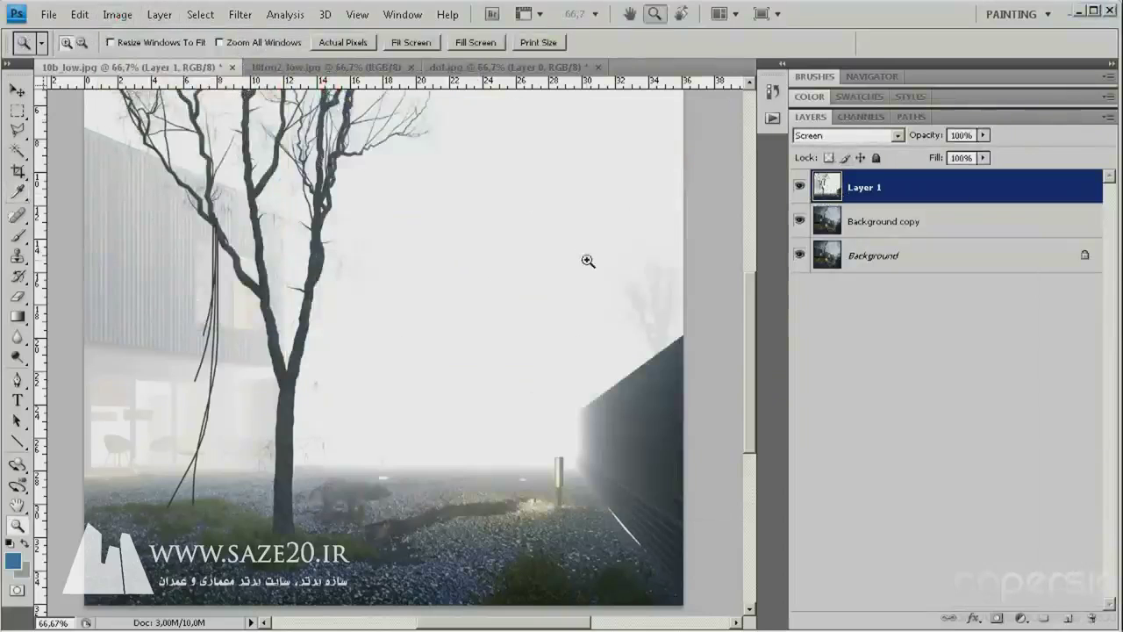
# - Apply Curves to Layer 1, pulling the RGB curve steeply down through the shadows and midtones to push the fog into the distance
pyautogui.hotkey('ctrl', 'm')
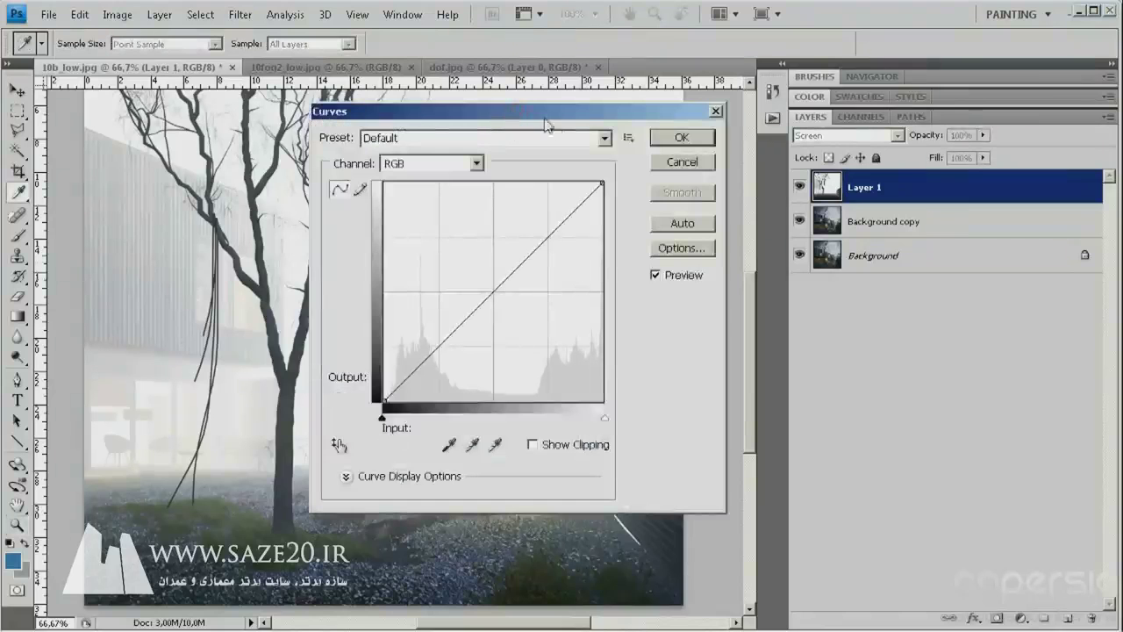
pyautogui.moveTo(825, 160); pyautogui.dragTo(825, 160)
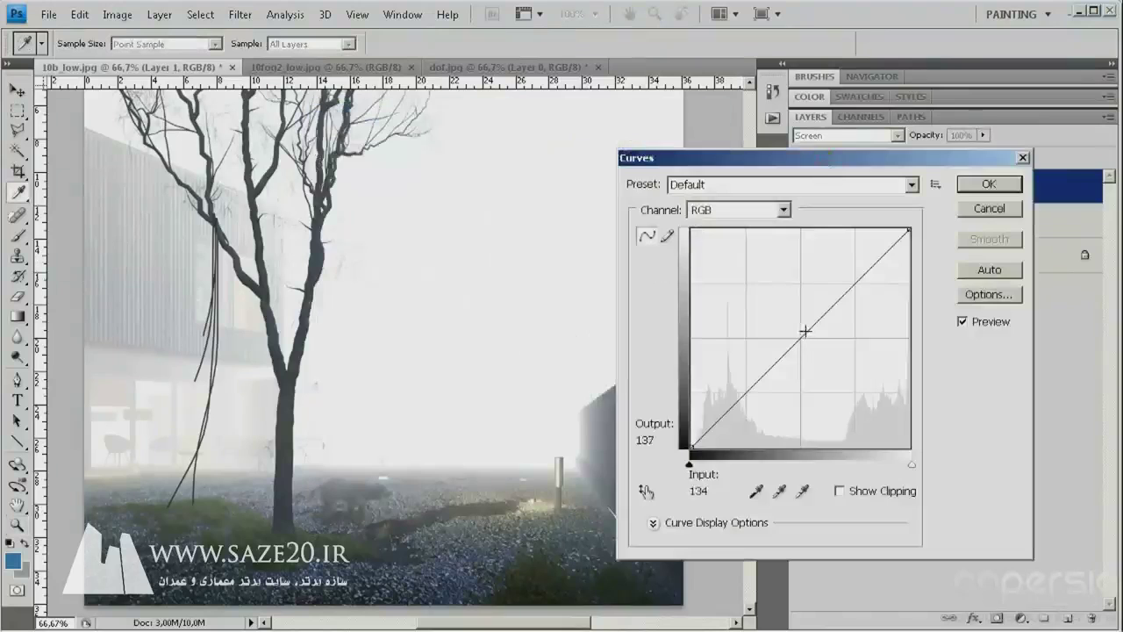
pyautogui.moveTo(803, 333); pyautogui.dragTo(855, 405)
pyautogui.moveTo(823, 423); pyautogui.dragTo(860, 366)
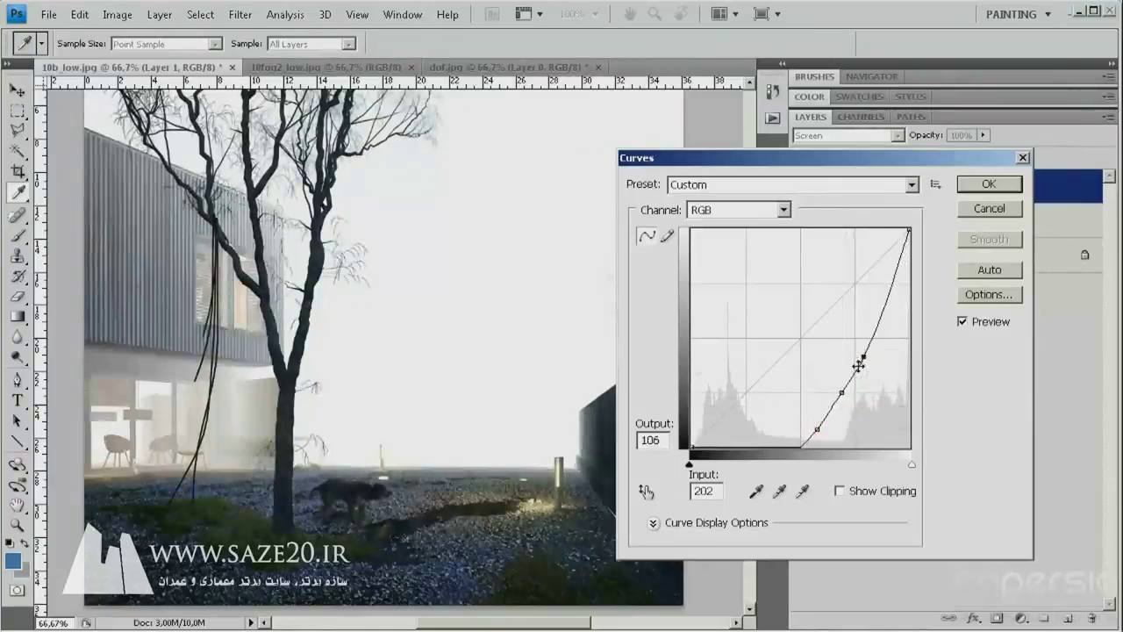
pyautogui.hotkey('shift', 'Right')
pyautogui.moveTo(817, 429); pyautogui.dragTo(843, 394)
pyautogui.click(989, 184)
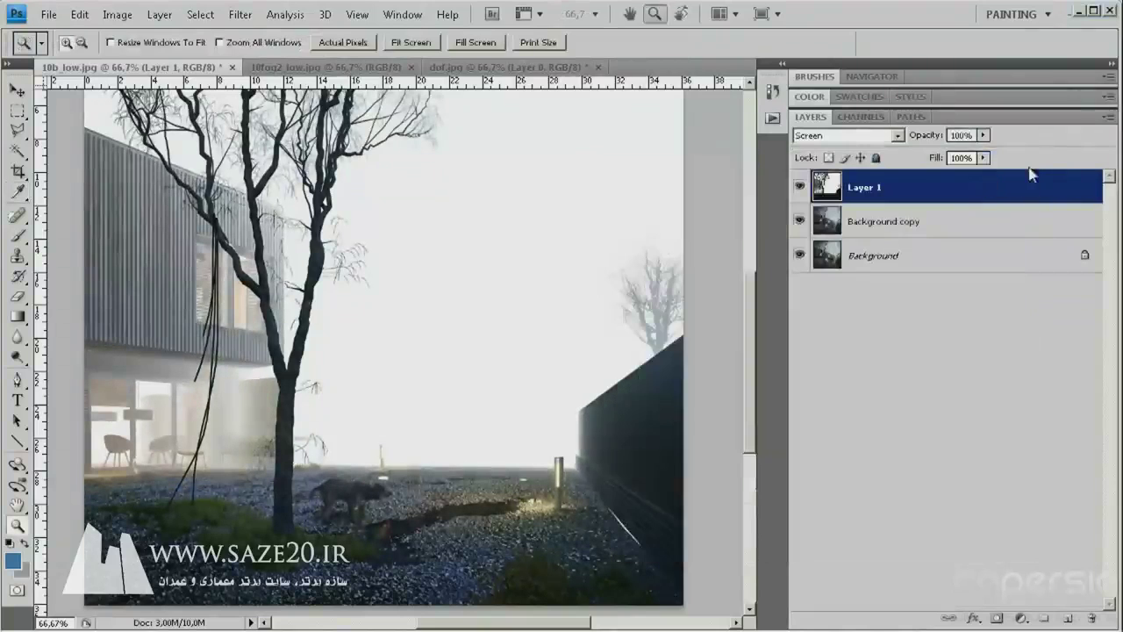
# - Lower Layer 1's opacity to 68% and add a layer mask to it
pyautogui.moveTo(926, 137); pyautogui.dragTo(902, 145)
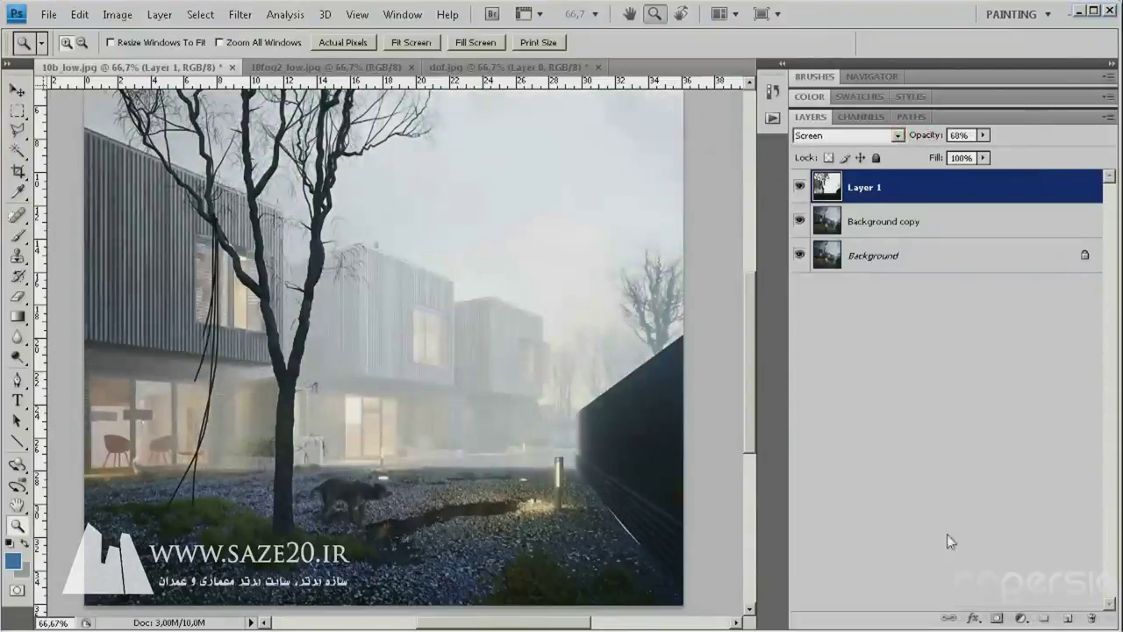
pyautogui.click(997, 619)
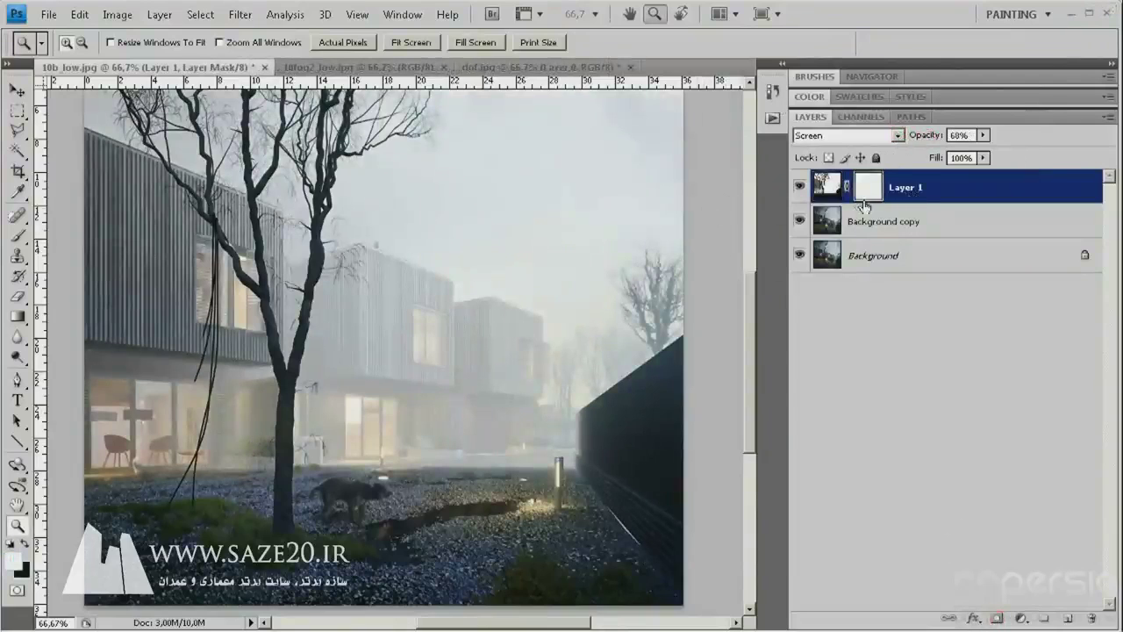
# - Paste the depth map again as a new top layer, invert it with Screen blending, and hide it
pyautogui.hotkey('ctrl', 'v')
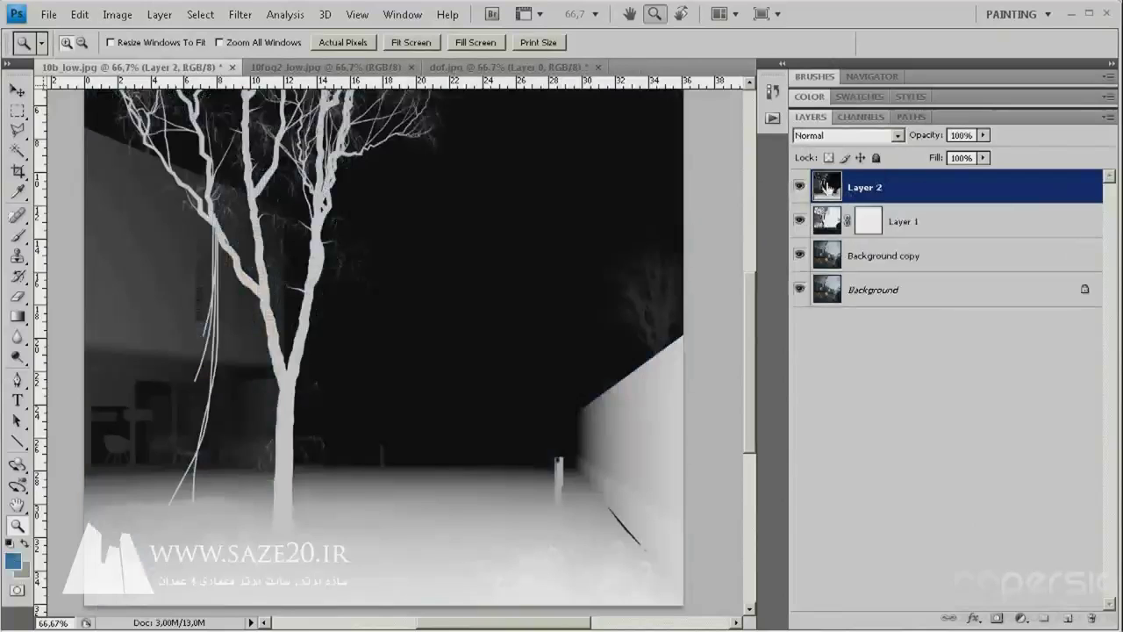
pyautogui.hotkey('ctrl', 'i')
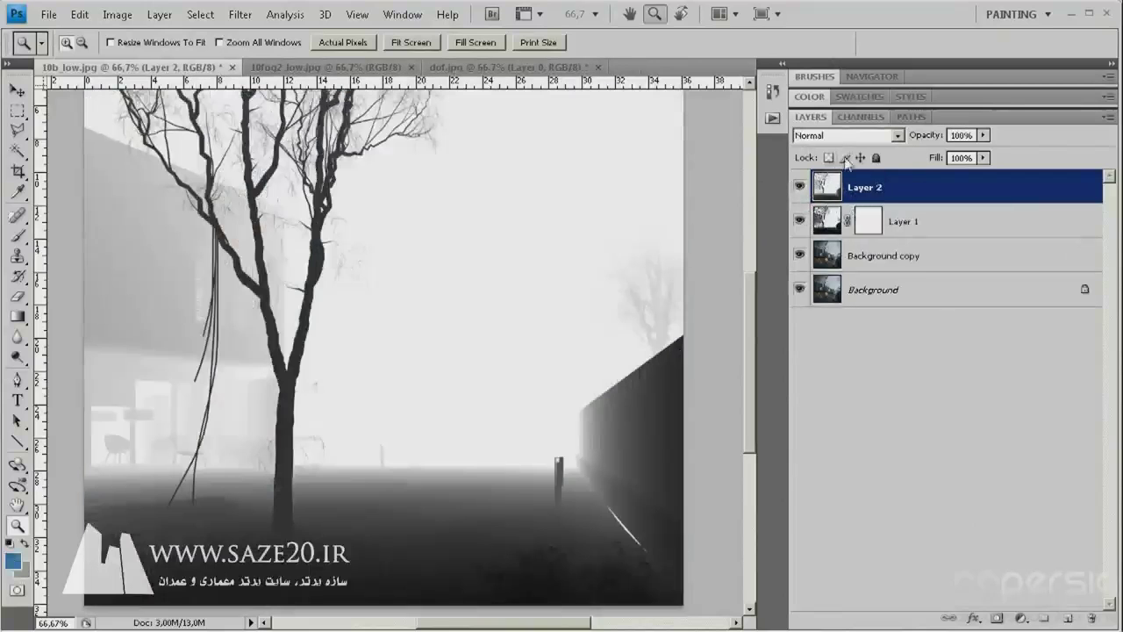
pyautogui.click(878, 136)
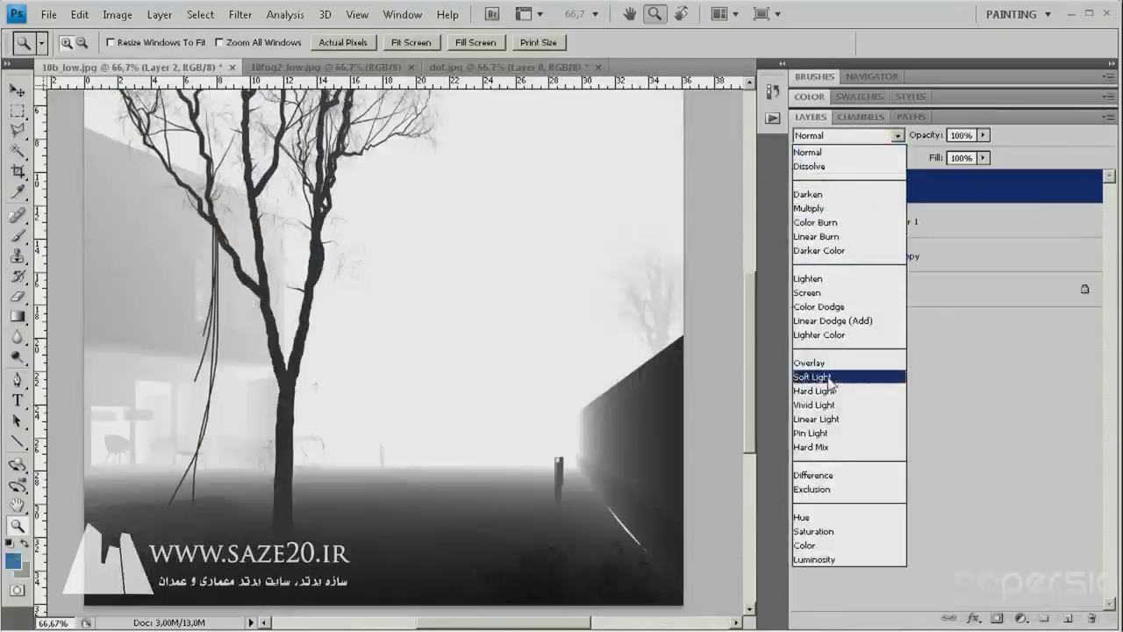
pyautogui.click(829, 293)
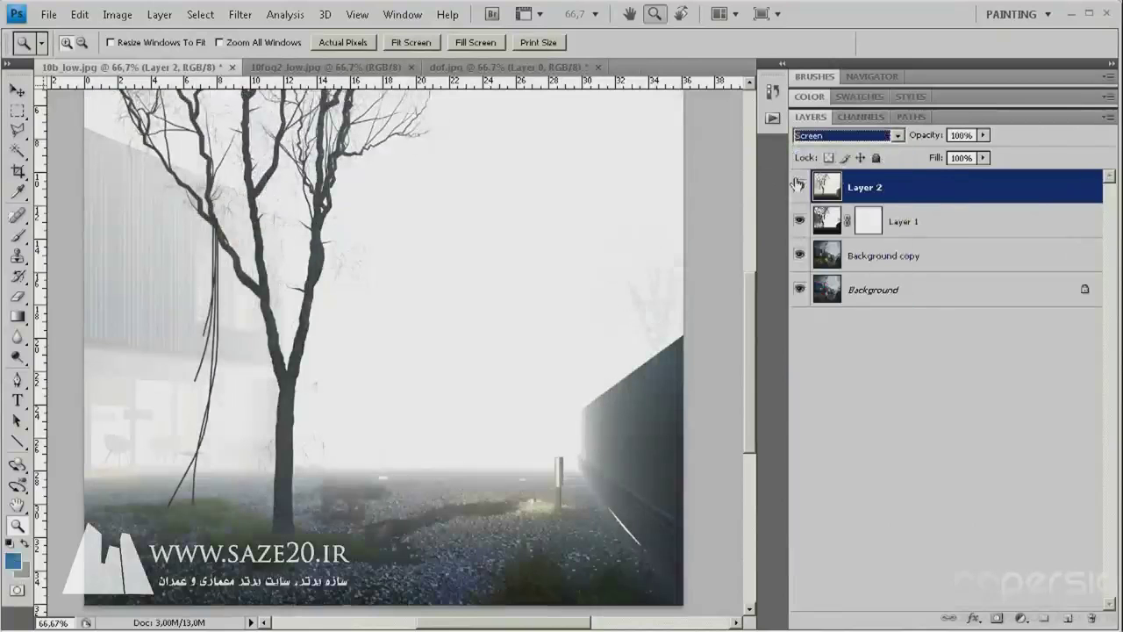
pyautogui.click(799, 186)
# - Target Layer 1's mask with a black Brush and choose the soft 65 px tip
pyautogui.click(871, 224)
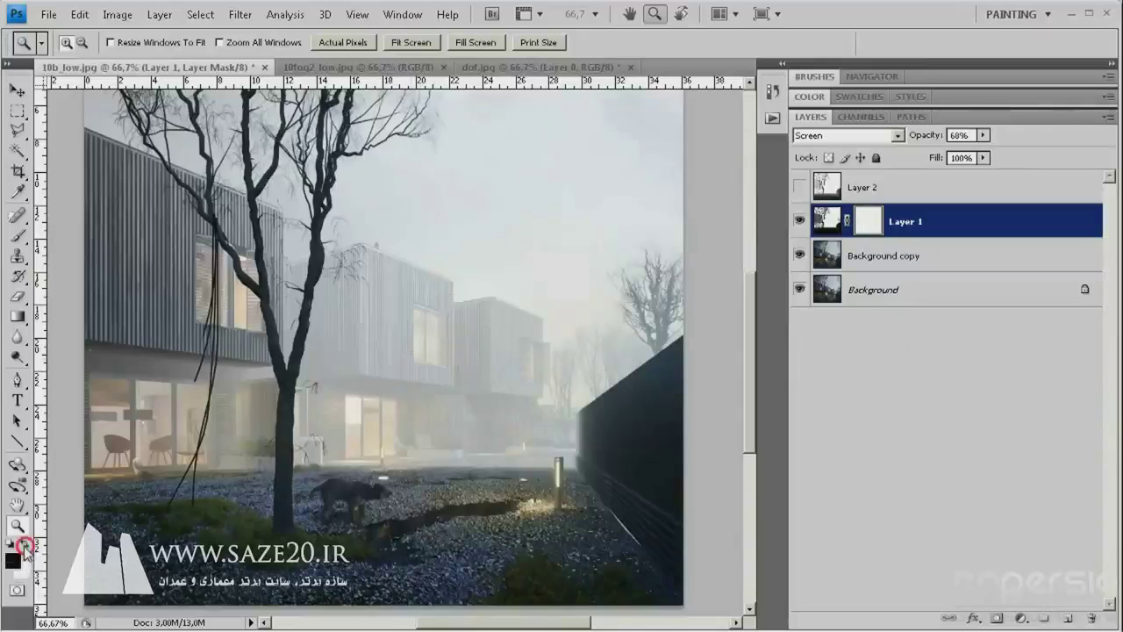
pyautogui.press('b')
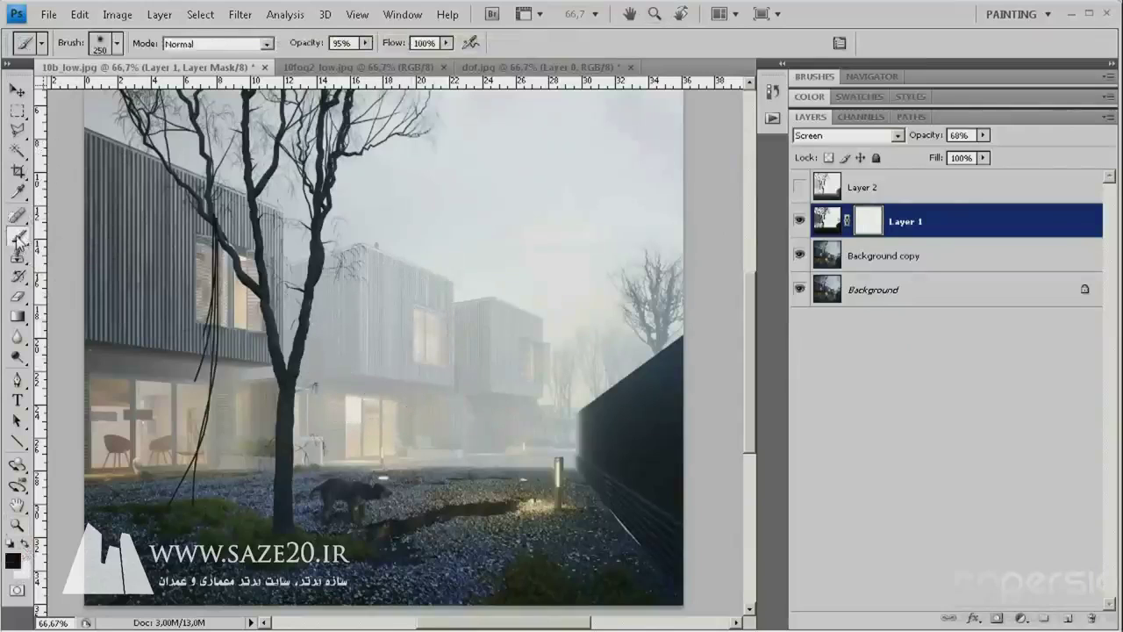
pyautogui.rightClick(412, 282)
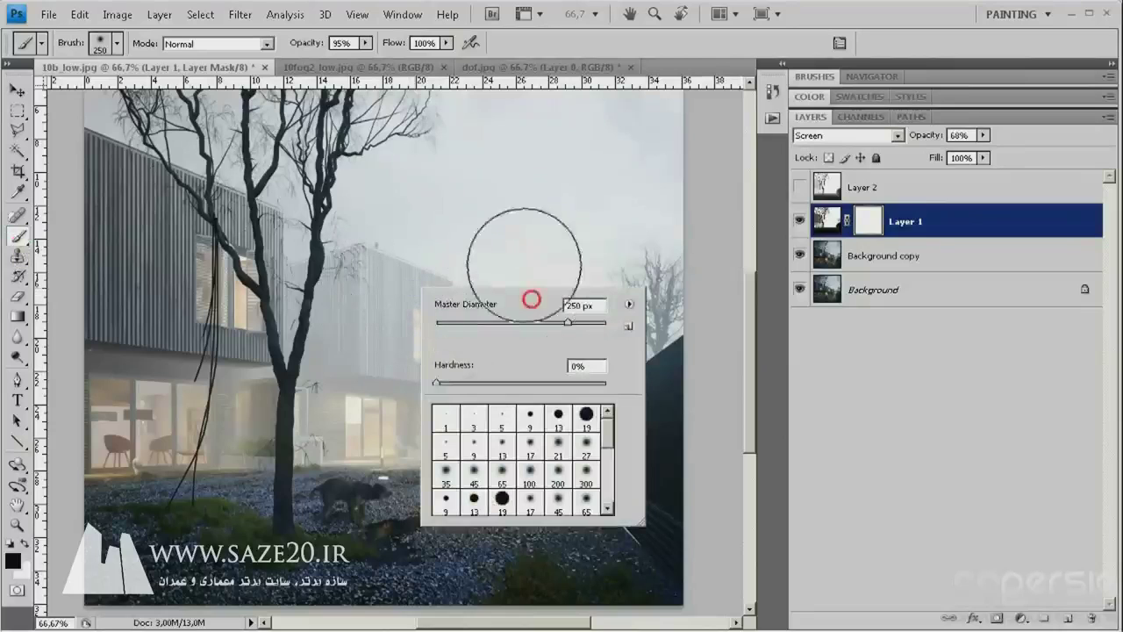
pyautogui.moveTo(610, 439)
pyautogui.mouseDown()
pyautogui.moveTo(611, 505)
pyautogui.moveTo(611, 432)
pyautogui.moveTo(607, 499)
pyautogui.moveTo(714, 605)
pyautogui.moveTo(893, 597)
pyautogui.moveTo(887, 586)
pyautogui.mouseUp()
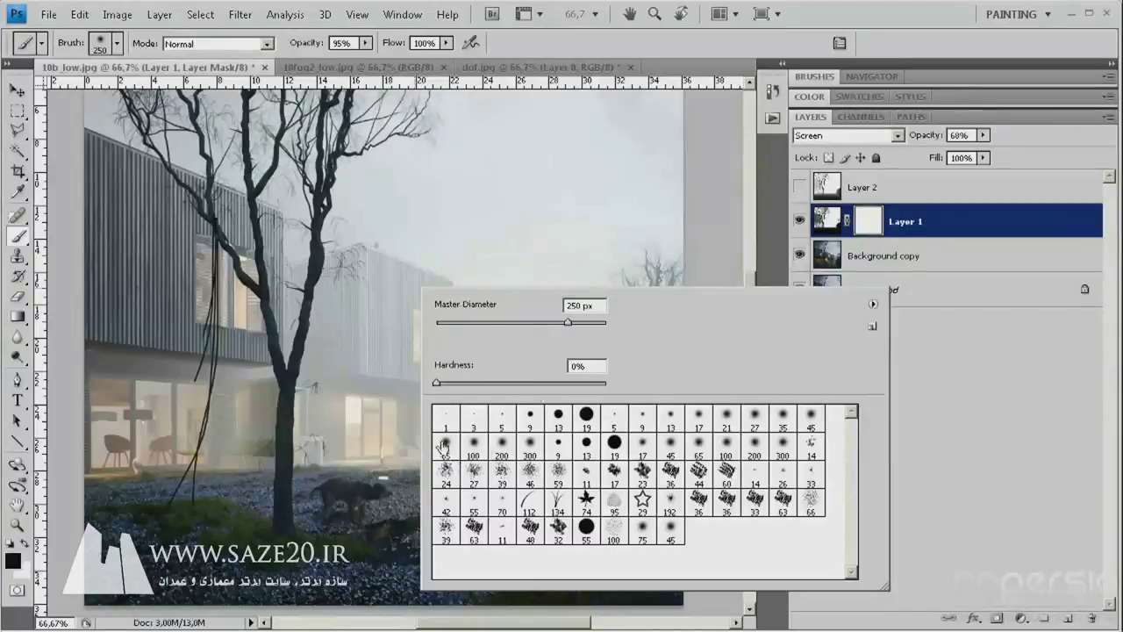
pyautogui.click(249, 554)
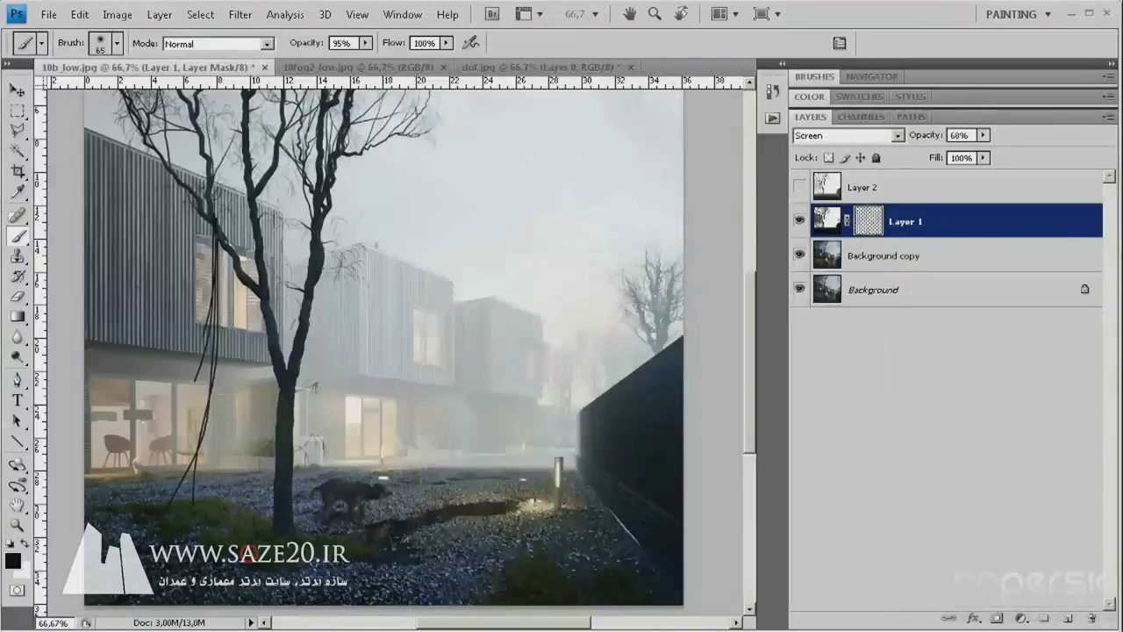
# - Enlarge the brush to 400 px and paint a black dab on Layer 1's mask to thin the fog over the farthest building
pyautogui.press('z')
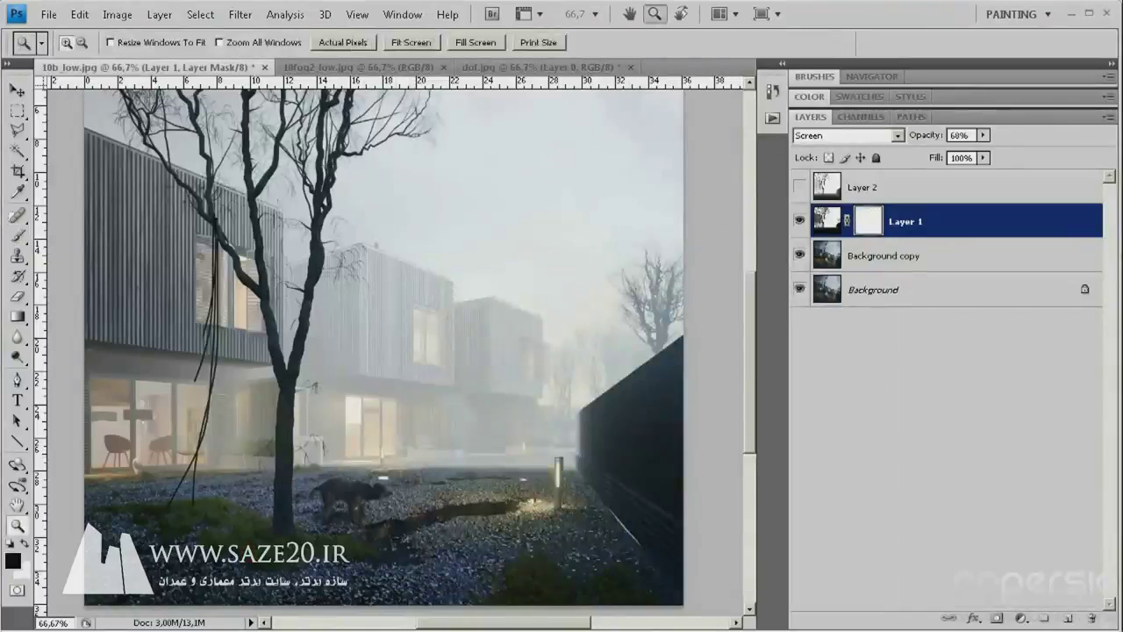
pyautogui.click(309, 486)
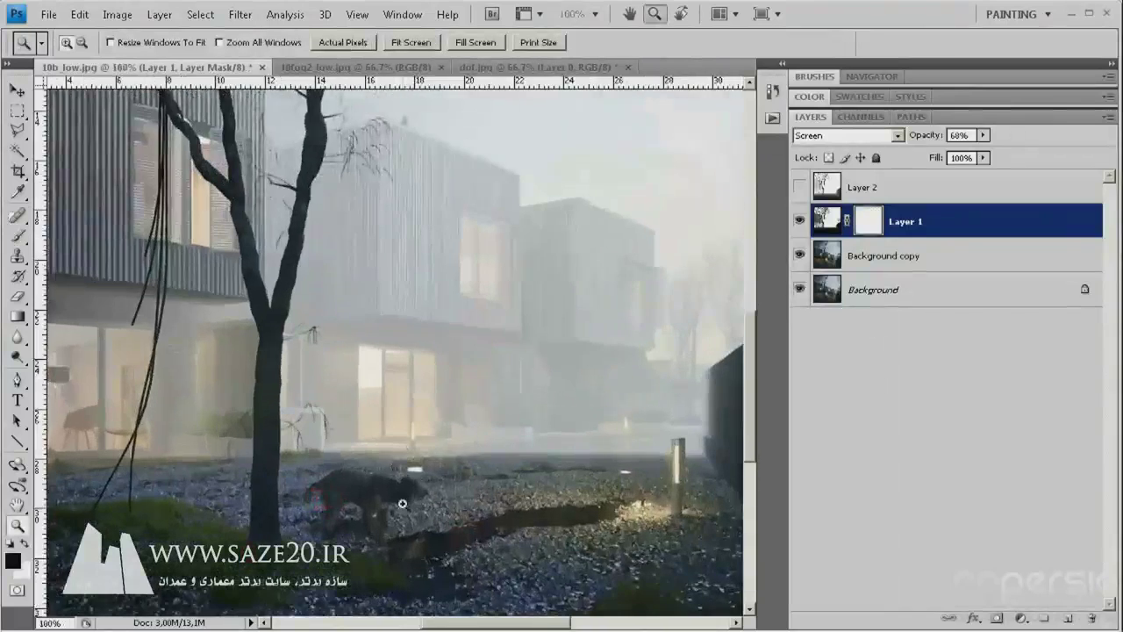
pyautogui.press('b')
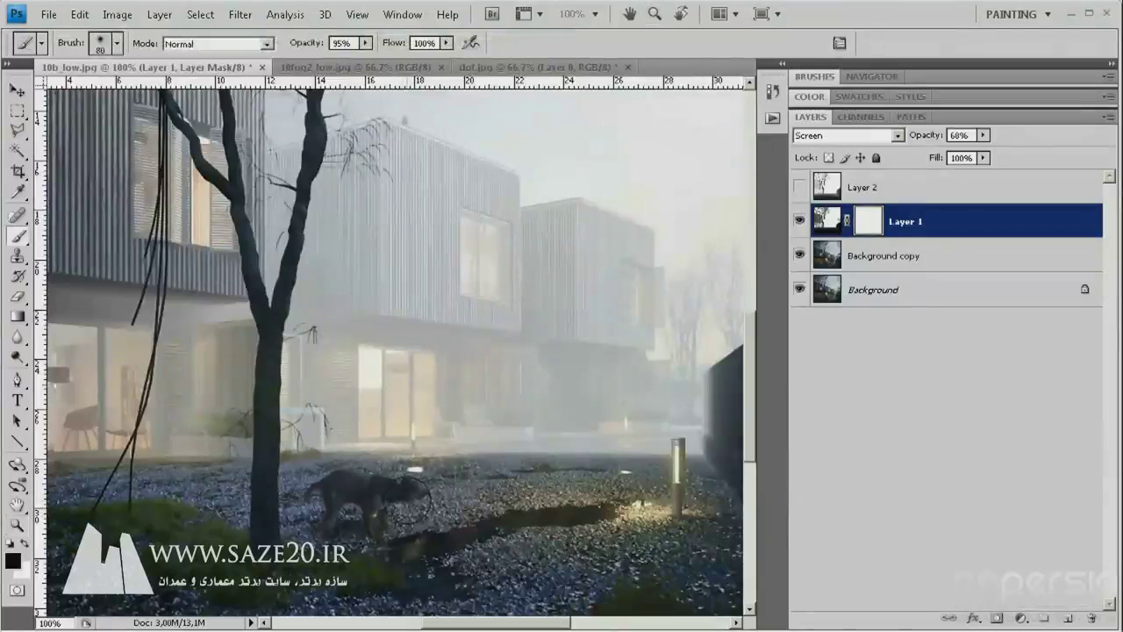
pyautogui.press(']')
pyautogui.press(']')
pyautogui.press(']')
pyautogui.press(']')
pyautogui.press(']')
pyautogui.press(']')
pyautogui.press(']')
pyautogui.press(']')
pyautogui.press(']')
pyautogui.moveTo(507, 434); pyautogui.dragTo(436, 471)
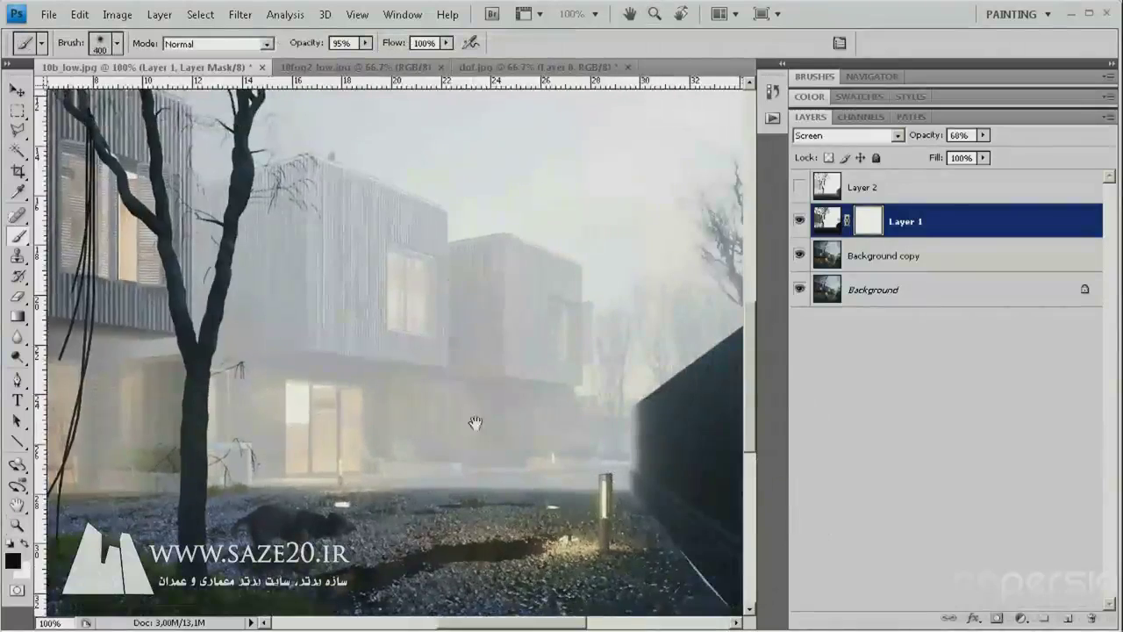
pyautogui.moveTo(576, 348); pyautogui.dragTo(528, 411)
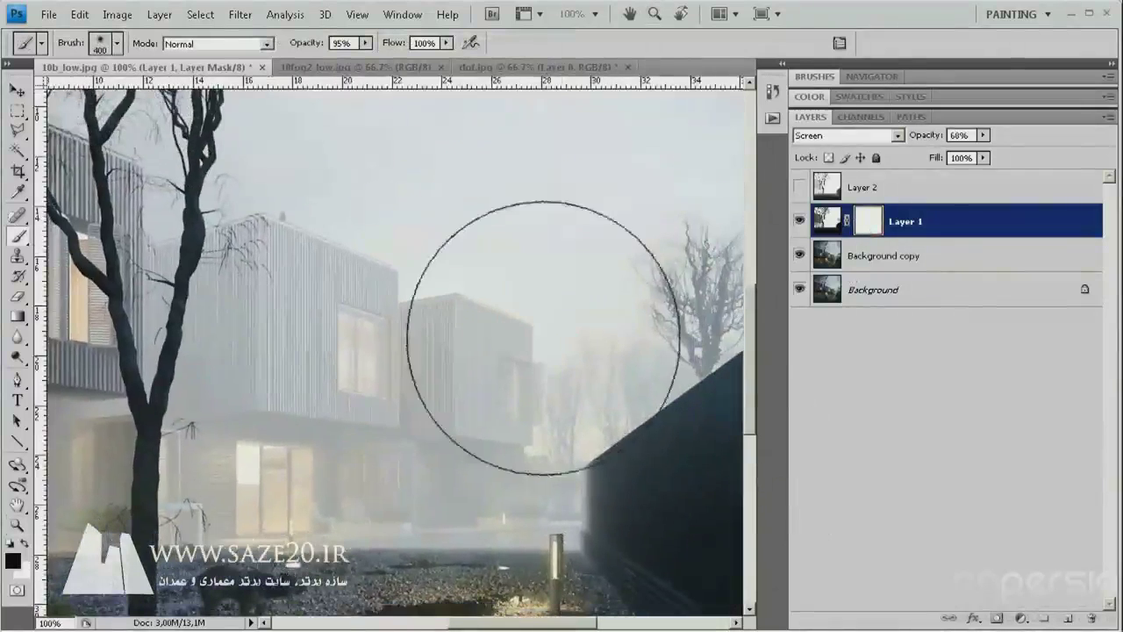
pyautogui.click(535, 356)
# - Enlarge the brush to 800 px, set its opacity to 55% and paint black across the upper sky in Layer 1's mask
pyautogui.press('z')
pyautogui.keyDown('alt'); pyautogui.click(580, 363); pyautogui.keyUp('alt')
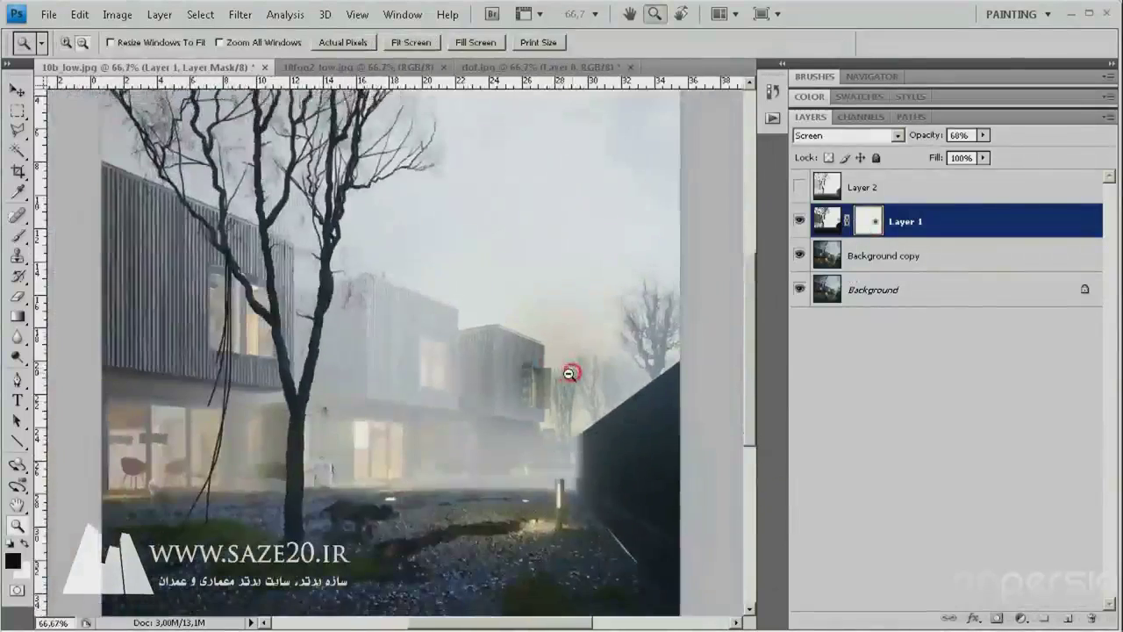
pyautogui.keyDown('alt'); pyautogui.click(571, 371); pyautogui.keyUp('alt')
pyautogui.press('b')
pyautogui.press('x')
pyautogui.press(']')
pyautogui.press(']')
pyautogui.press(']')
pyautogui.press(']')
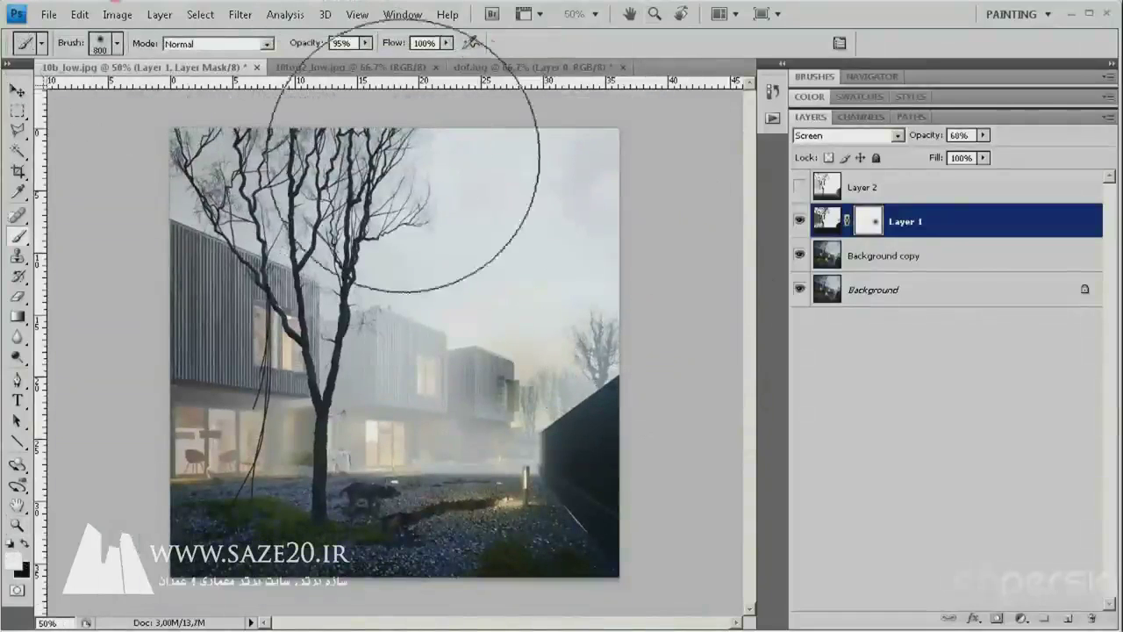
pyautogui.press('x')
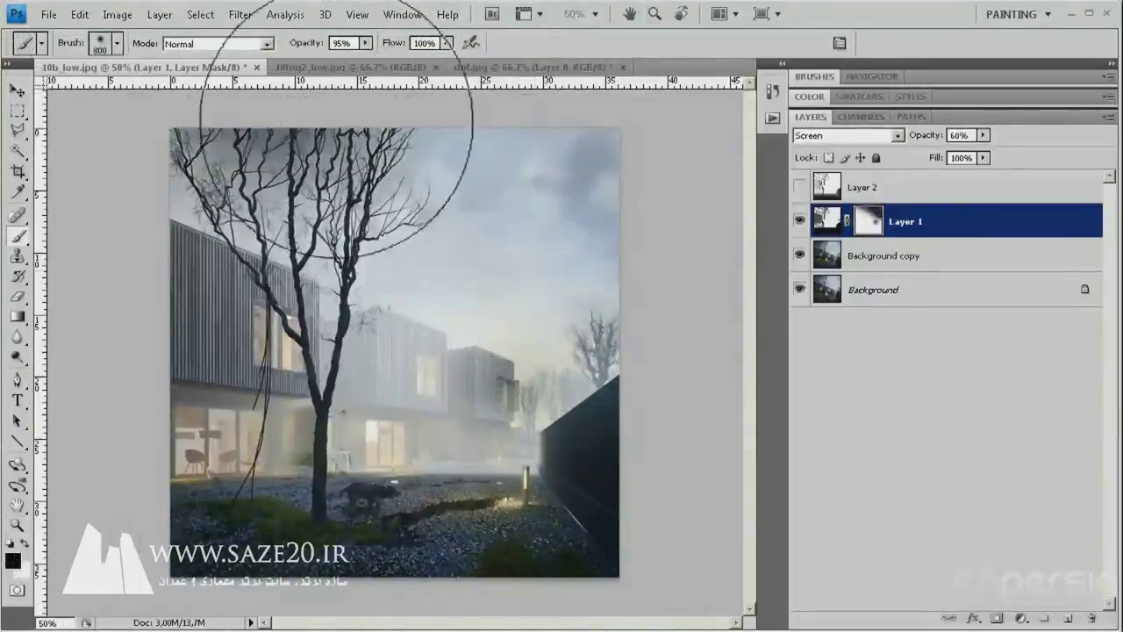
pyautogui.moveTo(313, 42); pyautogui.dragTo(277, 44)
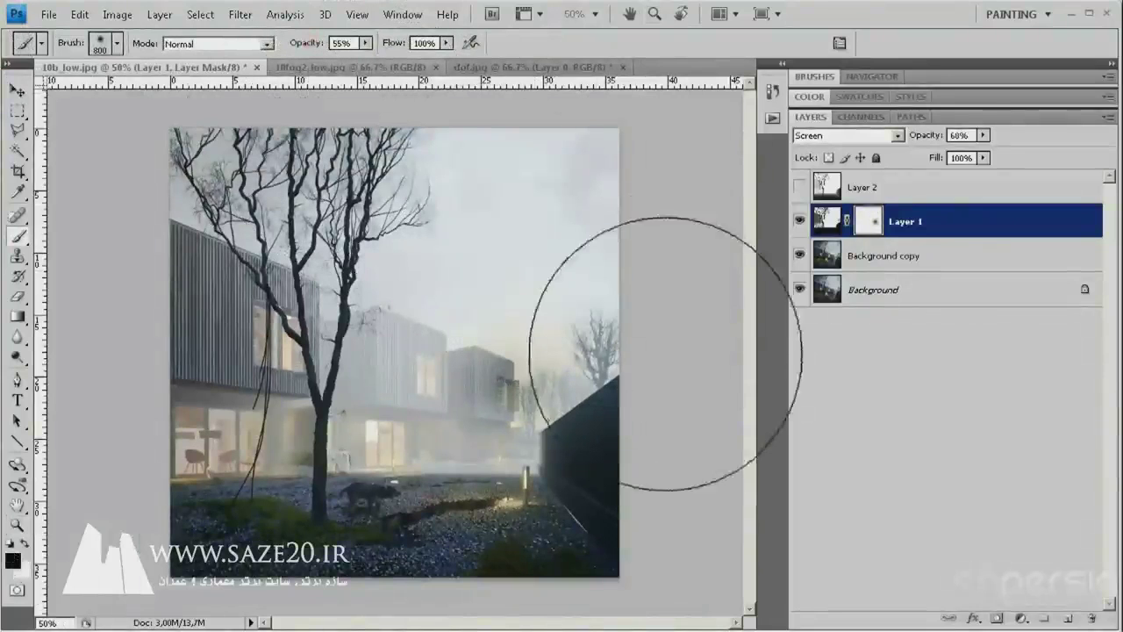
pyautogui.click(514, 355)
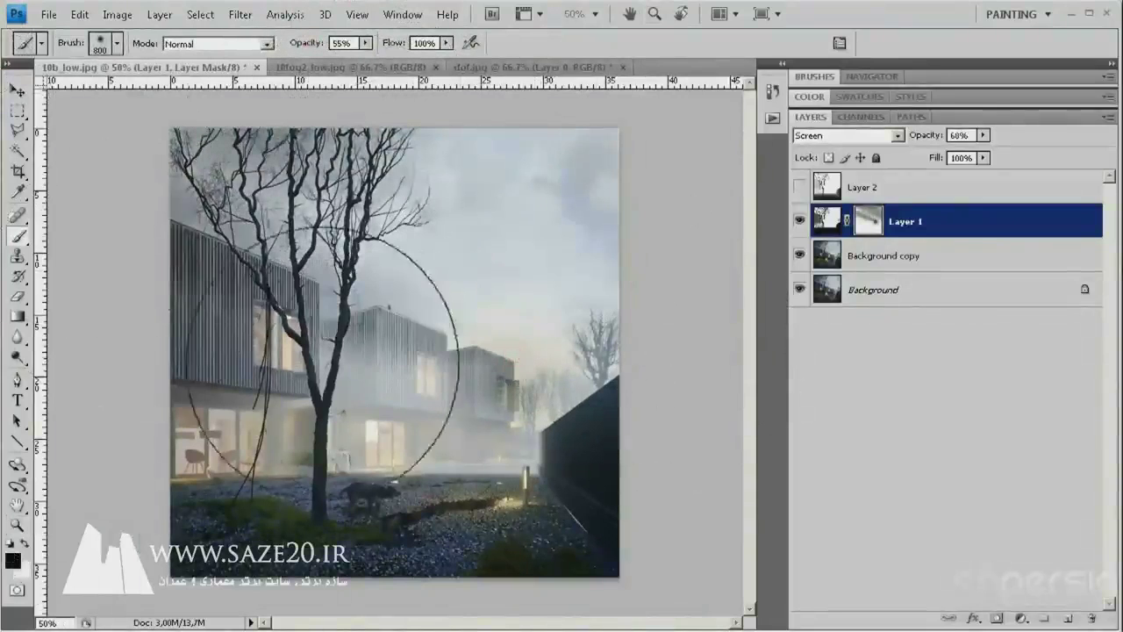
# - Lower the brush opacity to 38%, enlarge it to 1200 px and thin Layer 1's fog over the foreground and the nearest building
pyautogui.moveTo(306, 46); pyautogui.dragTo(290, 46)
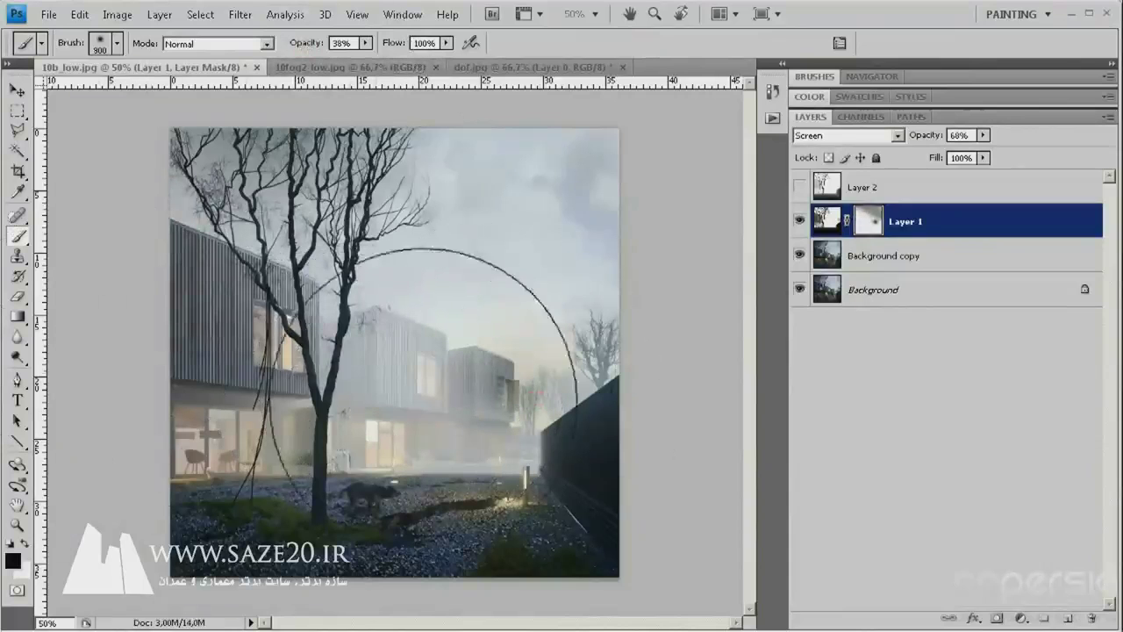
pyautogui.press(']')
pyautogui.press(']')
pyautogui.press(']')
pyautogui.press(']')
pyautogui.moveTo(430, 505); pyautogui.dragTo(176, 545)
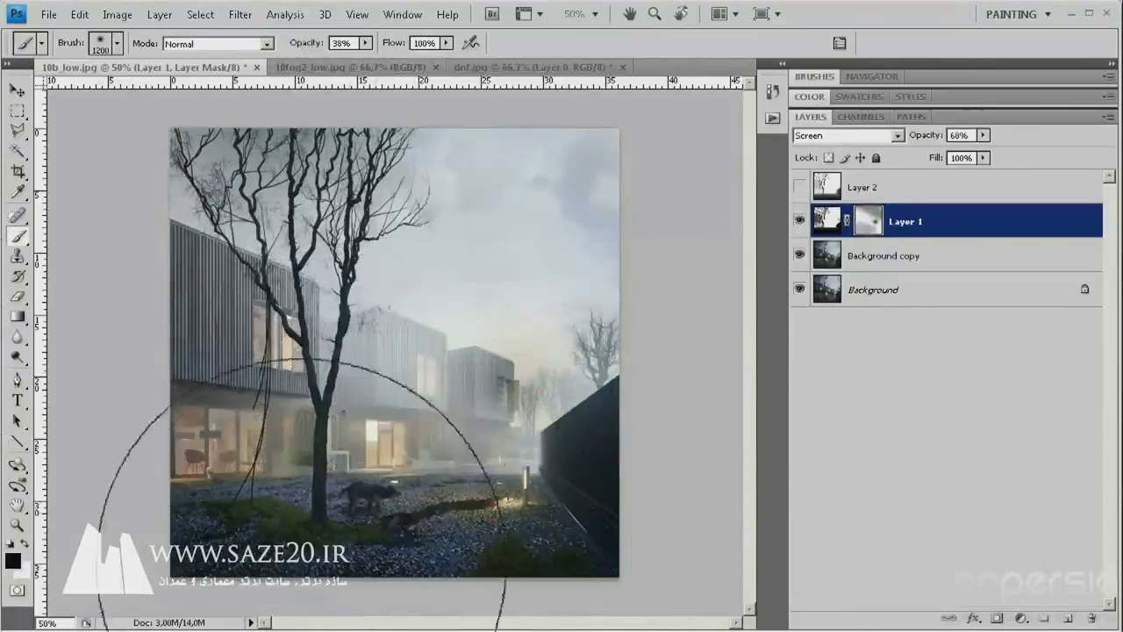
pyautogui.moveTo(493, 553); pyautogui.dragTo(431, 550)
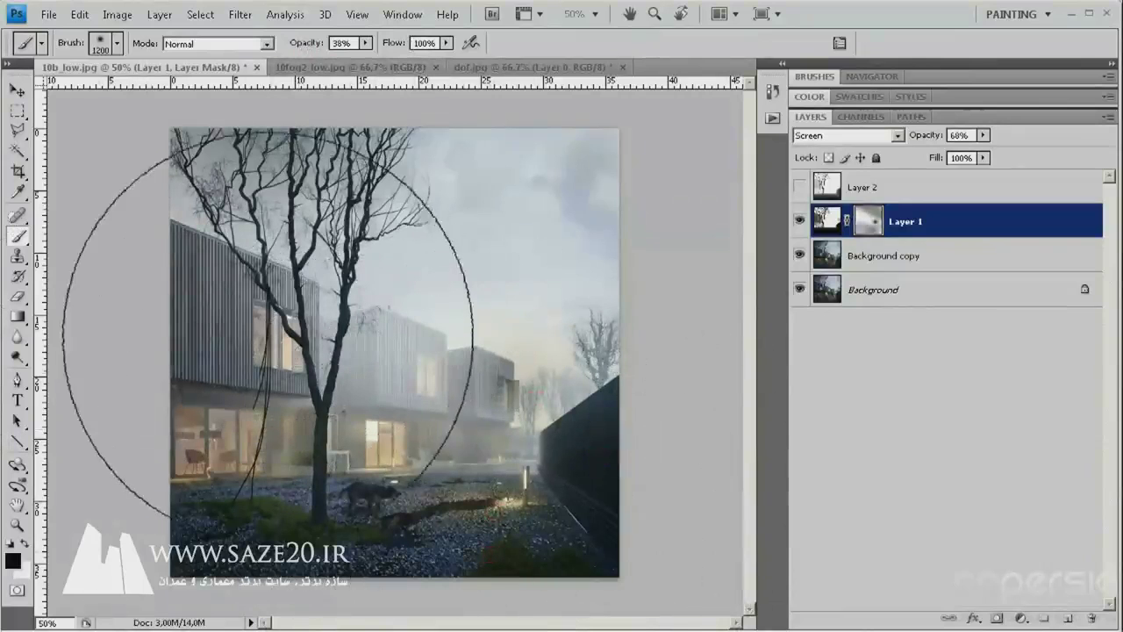
pyautogui.click(260, 331)
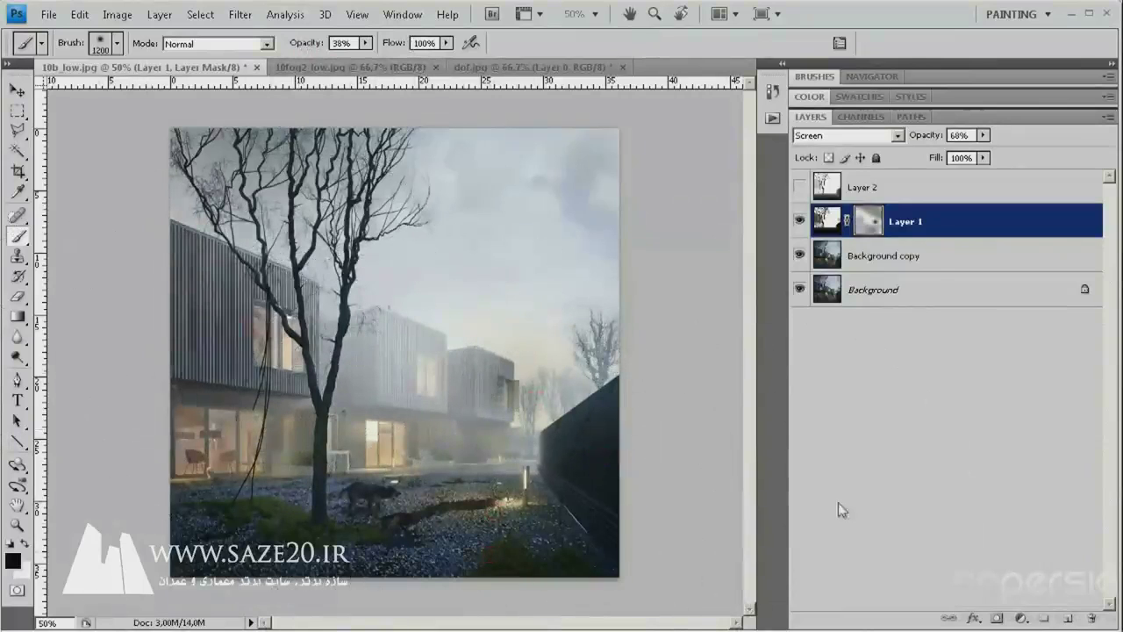
# - Show Layer 2 and add a layer mask inverted to black
pyautogui.click(801, 187)
pyautogui.click(865, 187)
pyautogui.click(997, 618)
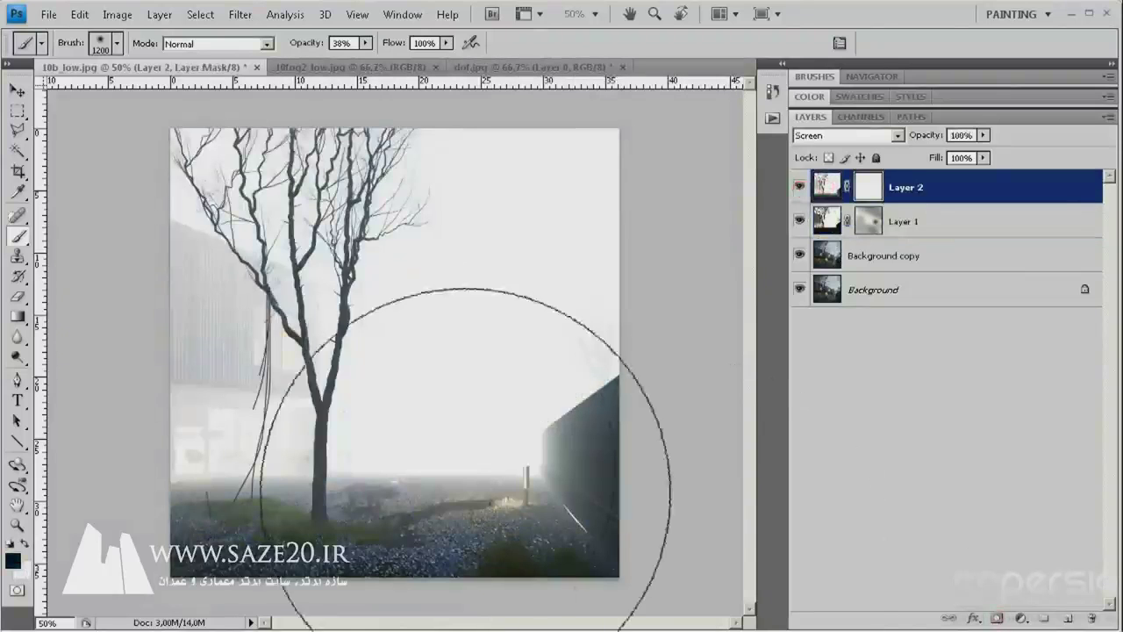
pyautogui.hotkey('ctrl', 'i')
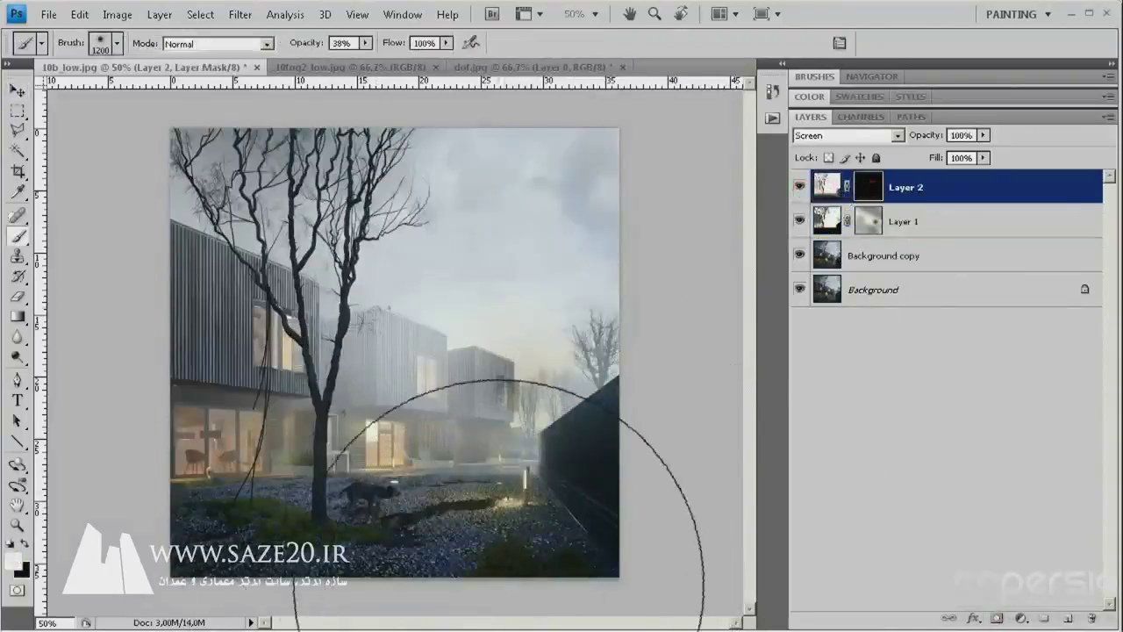
# - Paint white across the lower part of Layer 2's mask to reveal soft fog over the ground and the nearest building's base
pyautogui.moveTo(489, 504)
pyautogui.mouseDown()
pyautogui.moveTo(166, 491)
pyautogui.moveTo(298, 535)
pyautogui.moveTo(452, 529)
pyautogui.moveTo(461, 509)
pyautogui.moveTo(53, 488)
pyautogui.mouseUp()
pyautogui.click(40, 483)
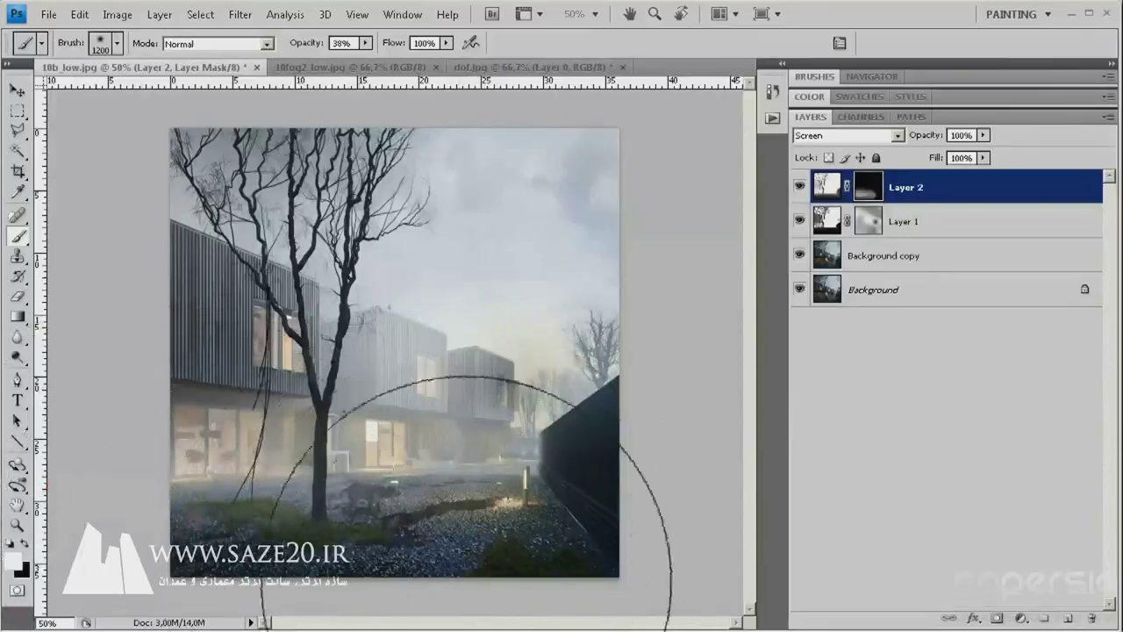
# - Extend the white painting in Layer 2's mask along the foreground gravel to spread fog across the full width of the ground
pyautogui.click(539, 574)
pyautogui.moveTo(539, 574)
pyautogui.mouseDown()
pyautogui.moveTo(351, 564)
pyautogui.moveTo(620, 504)
pyautogui.moveTo(637, 524)
pyautogui.moveTo(384, 597)
pyautogui.moveTo(108, 609)
pyautogui.mouseUp()
pyautogui.moveTo(108, 609)
pyautogui.mouseDown()
pyautogui.moveTo(549, 569)
pyautogui.moveTo(473, 588)
pyautogui.moveTo(180, 576)
pyautogui.mouseUp()
pyautogui.moveTo(180, 577)
pyautogui.mouseDown()
pyautogui.moveTo(543, 570)
pyautogui.moveTo(244, 586)
pyautogui.moveTo(7, 474)
pyautogui.mouseUp()
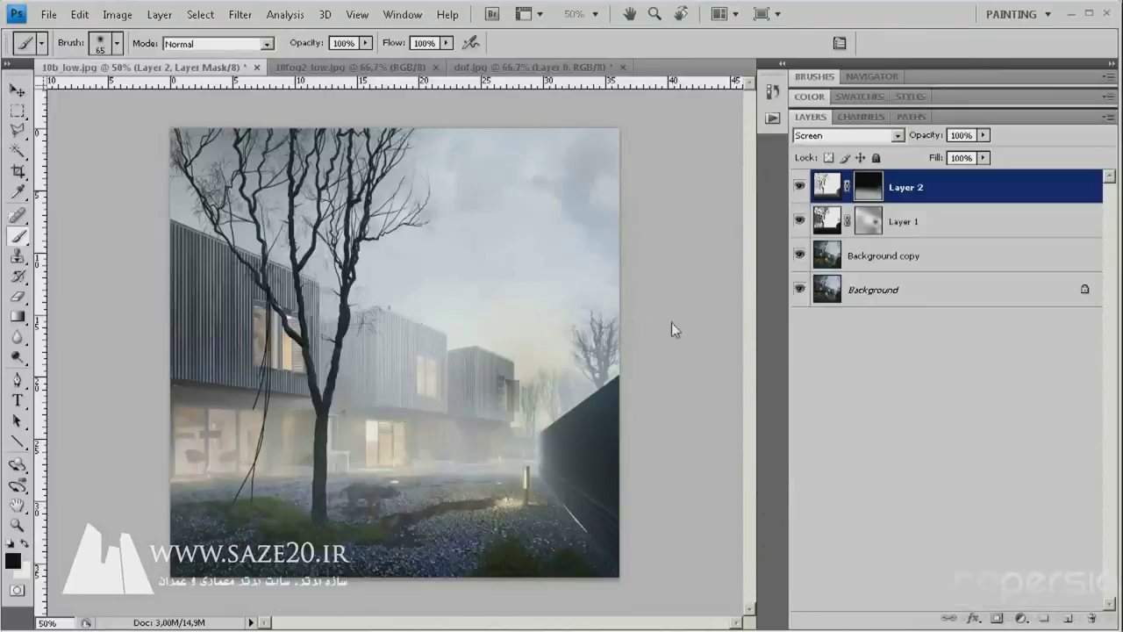
# - Choose a 2500 px cloud-textured brush from the brush presets for breaking up Layer 2's mask
pyautogui.rightClick(439, 272)
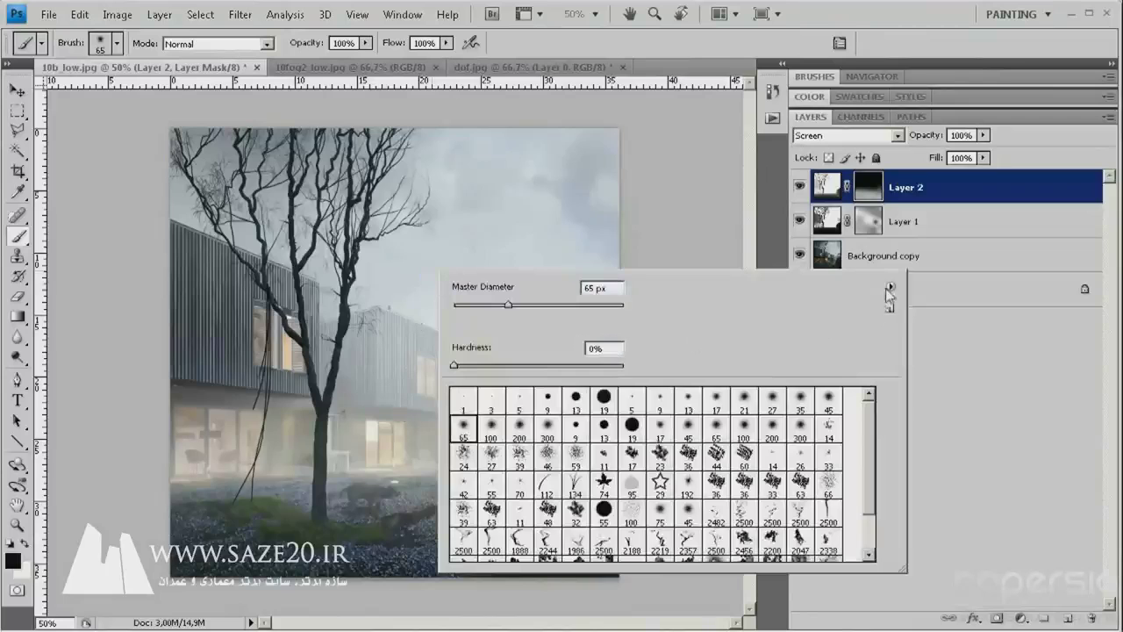
pyautogui.click(889, 287)
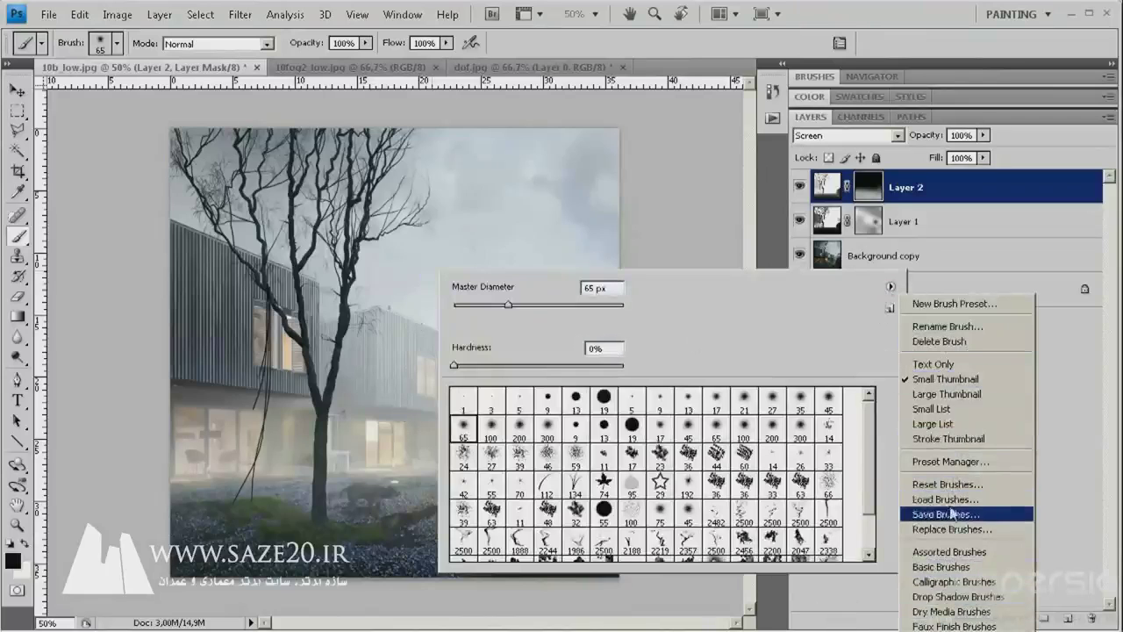
pyautogui.click(869, 429)
pyautogui.moveTo(869, 429); pyautogui.dragTo(858, 494)
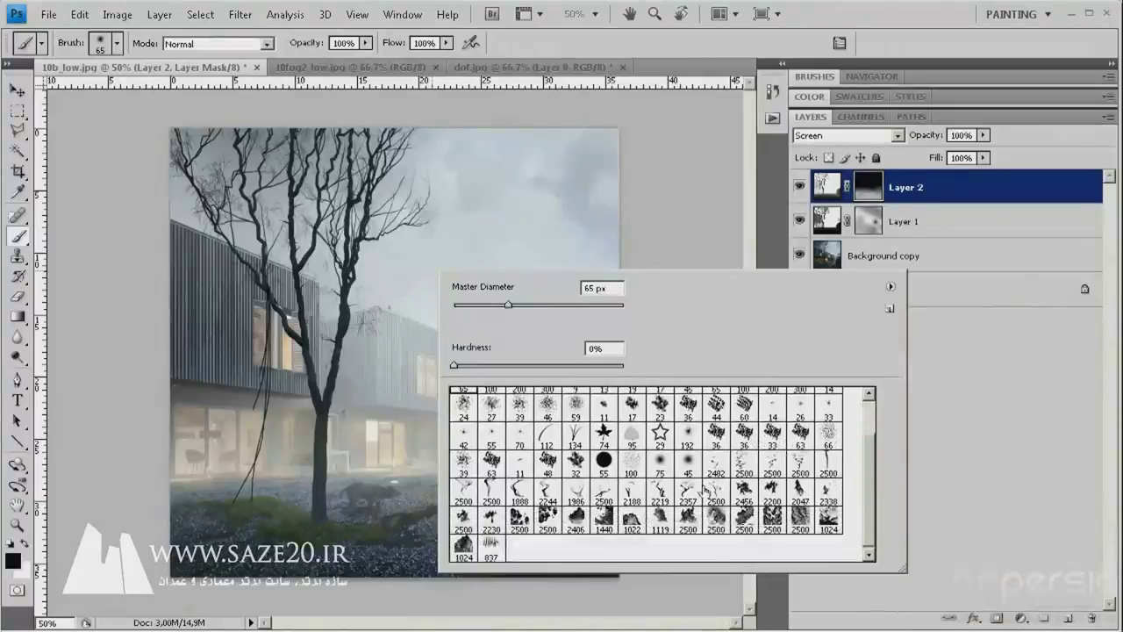
pyautogui.click(689, 519)
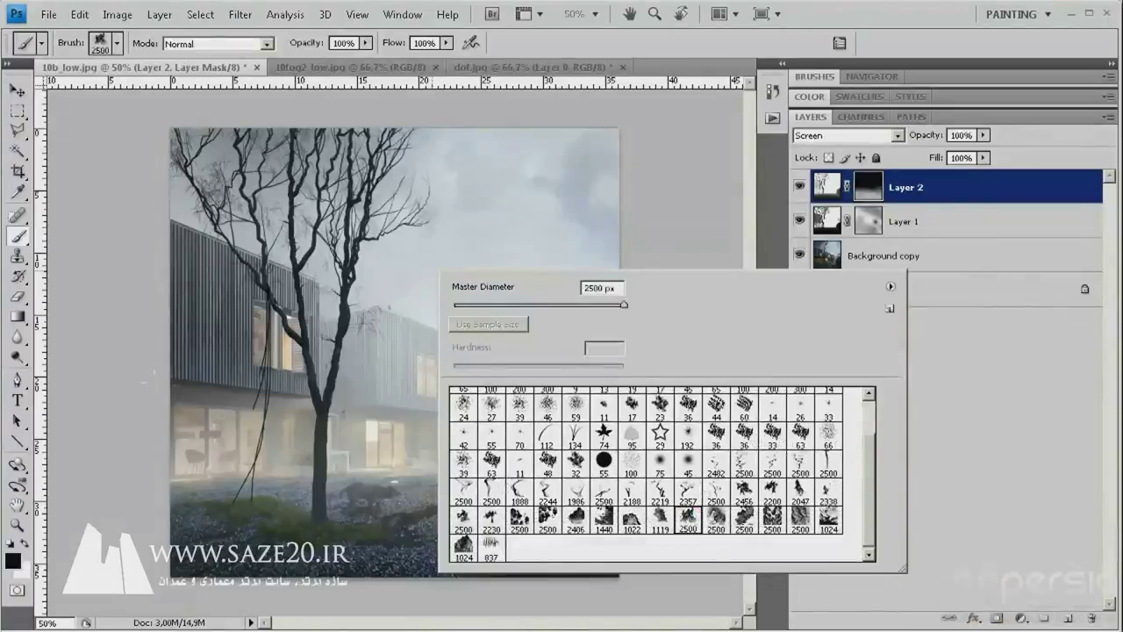
pyautogui.click(115, 390)
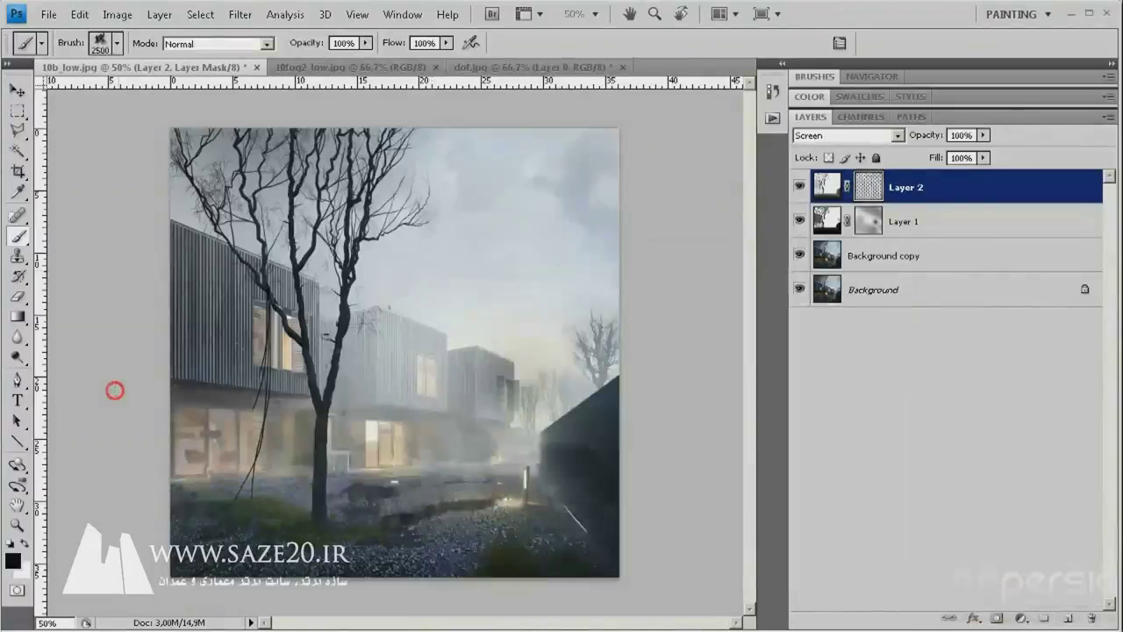
# - Reduce the textured brush to 1100 px, try stamping black into Layer 2's mask over the buildings and ground, and undo the last stamp
pyautogui.click(445, 353)
pyautogui.press('[')
pyautogui.press('[')
pyautogui.press('[')
pyautogui.press('[')
pyautogui.press('[')
pyautogui.press('[')
pyautogui.press('[')
pyautogui.press('[')
pyautogui.press('[')
pyautogui.press('[')
pyautogui.press('[')
pyautogui.press('[')
pyautogui.press('[')
pyautogui.press('[')
pyautogui.press('[')
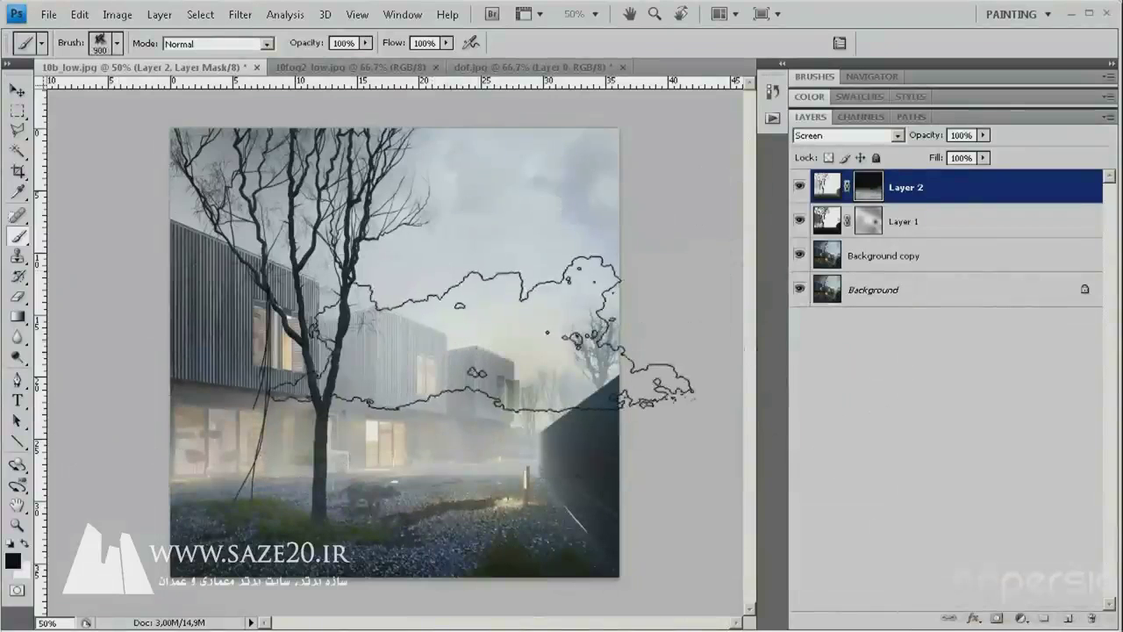
pyautogui.press(']')
pyautogui.press(']')
pyautogui.click(430, 354)
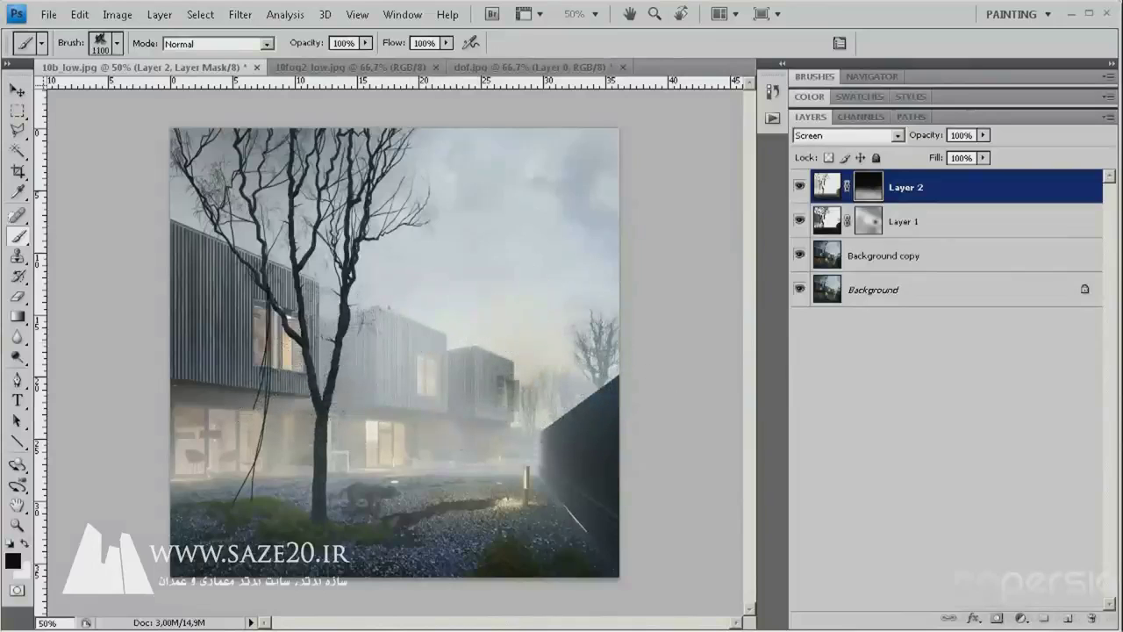
pyautogui.click(401, 351)
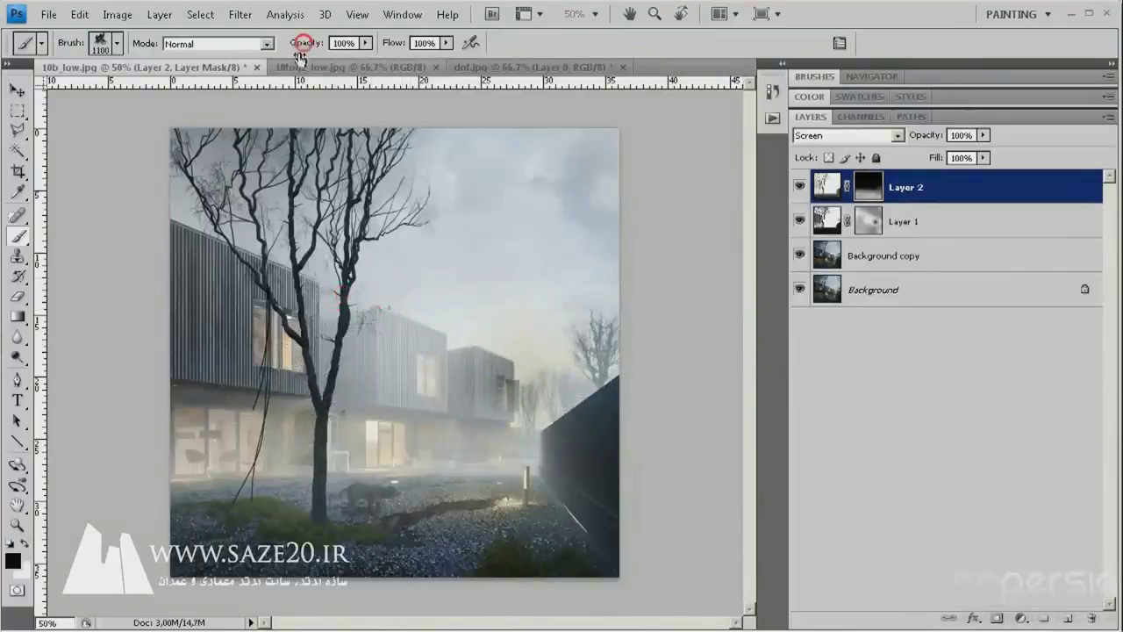
pyautogui.click(480, 478)
pyautogui.hotkey('ctrl', 'z')
# - Switch to the 2200 px textured brush preset, try stamping black into Layer 2's mask near the ground, and undo the last stamp
pyautogui.rightClick(402, 441)
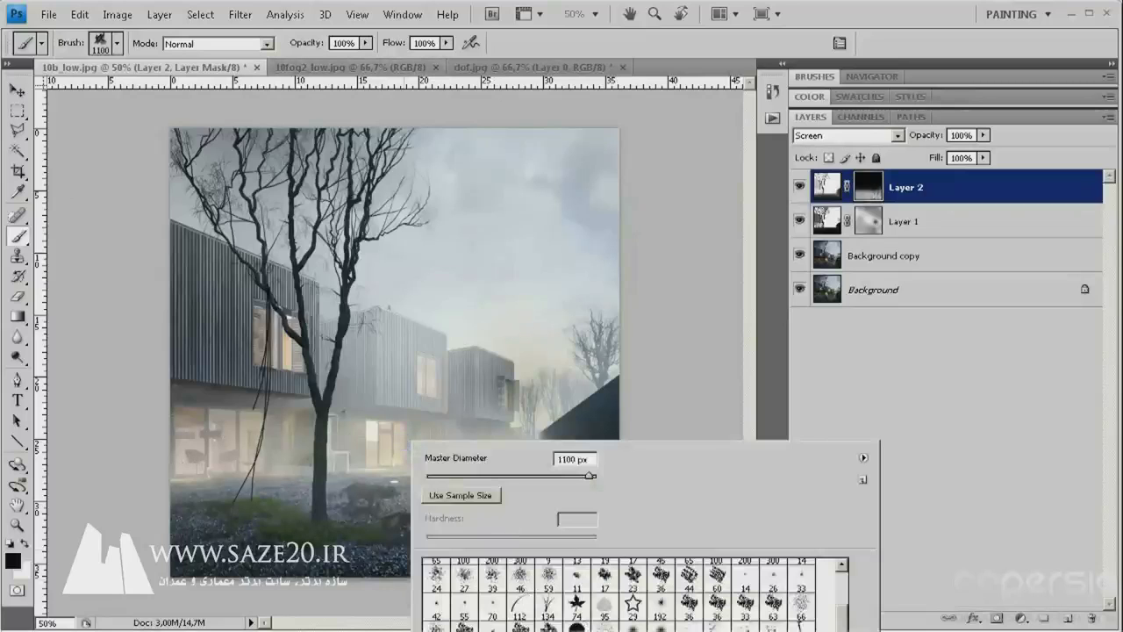
pyautogui.scroll(3, 632, 595)
pyautogui.scroll(-3, 632, 595)
pyautogui.scroll(1, 632, 595)
pyautogui.scroll(-1, 632, 595)
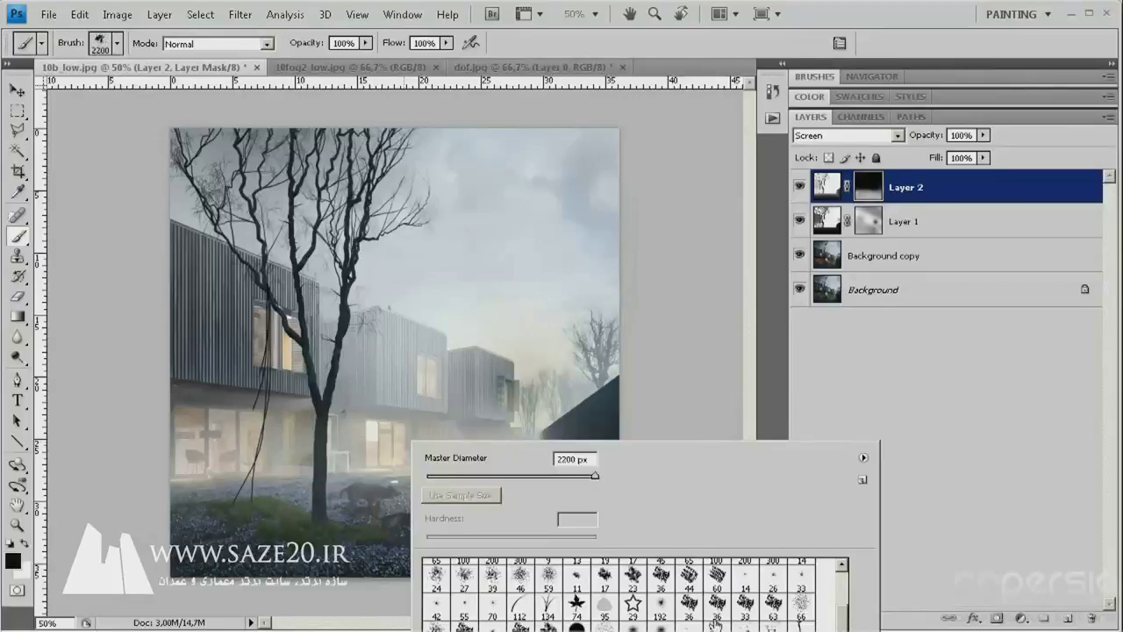
pyautogui.click(676, 293)
pyautogui.click(451, 401)
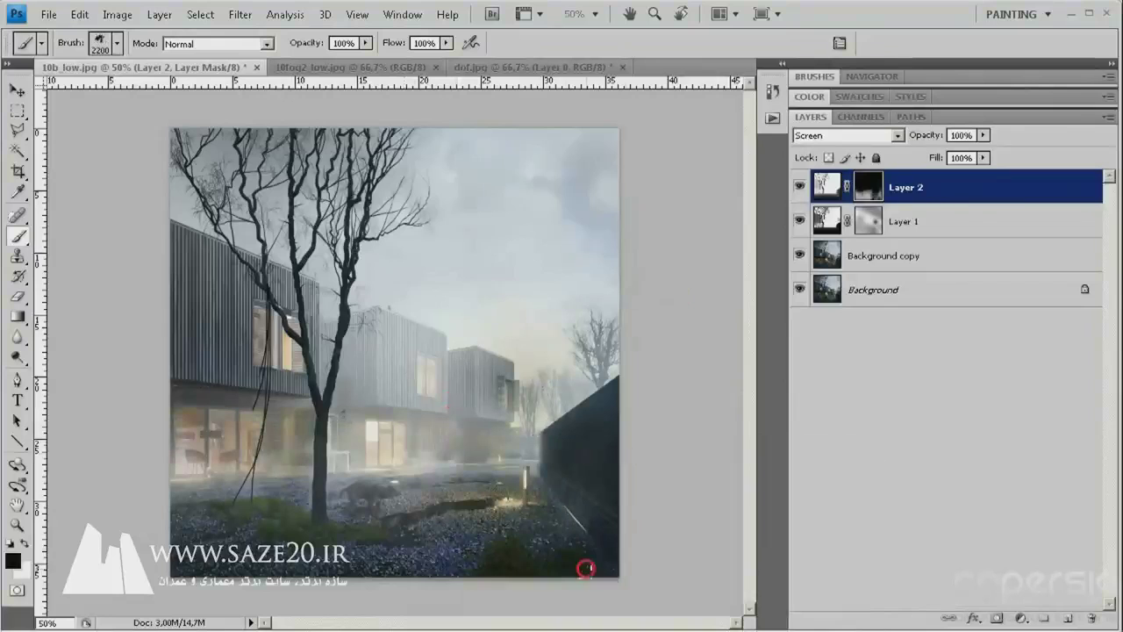
pyautogui.click(586, 569)
pyautogui.hotkey('ctrl', 'z')
# - Reduce the textured brush to 1000 px and break up the ground fog in Layer 2's mask with black
pyautogui.press('[')
pyautogui.press('[')
pyautogui.press('[')
pyautogui.press('[')
pyautogui.press('[')
pyautogui.press('[')
pyautogui.press('[')
pyautogui.press('[')
pyautogui.press('[')
pyautogui.press(']')
pyautogui.press(']')
pyautogui.press(']')
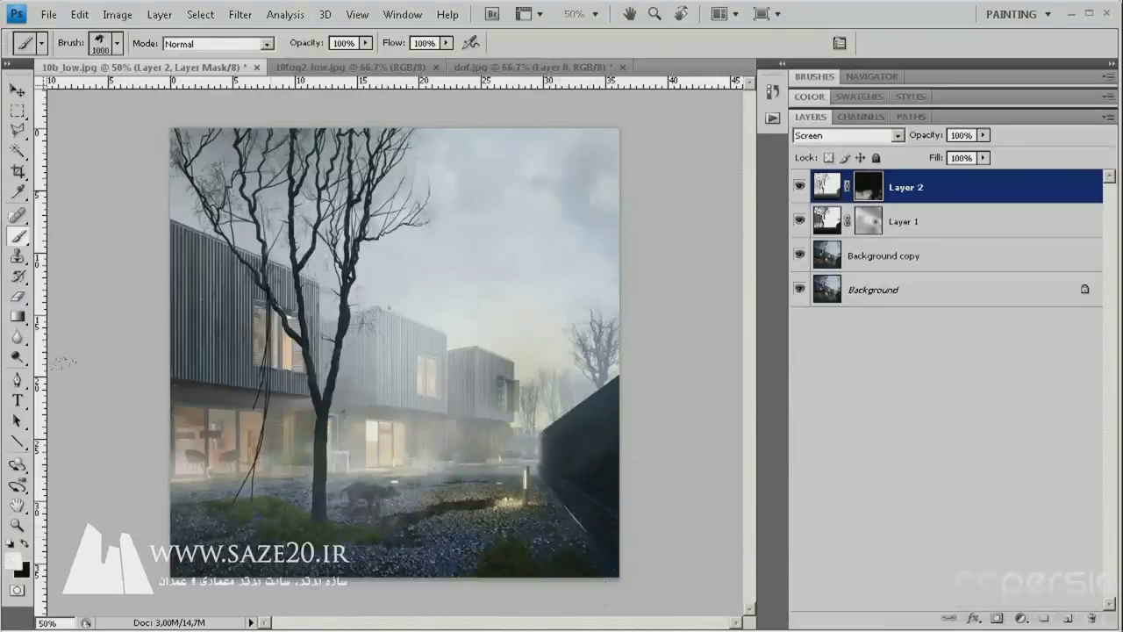
# - Lower the brush opacity to 23%, reduce the brush to 700 px and paint white wisps back into Layer 2's ground fog
pyautogui.moveTo(71, 351); pyautogui.dragTo(63, 361)
pyautogui.hotkey('ctrl', 'z')
pyautogui.moveTo(50, 371); pyautogui.dragTo(55, 384)
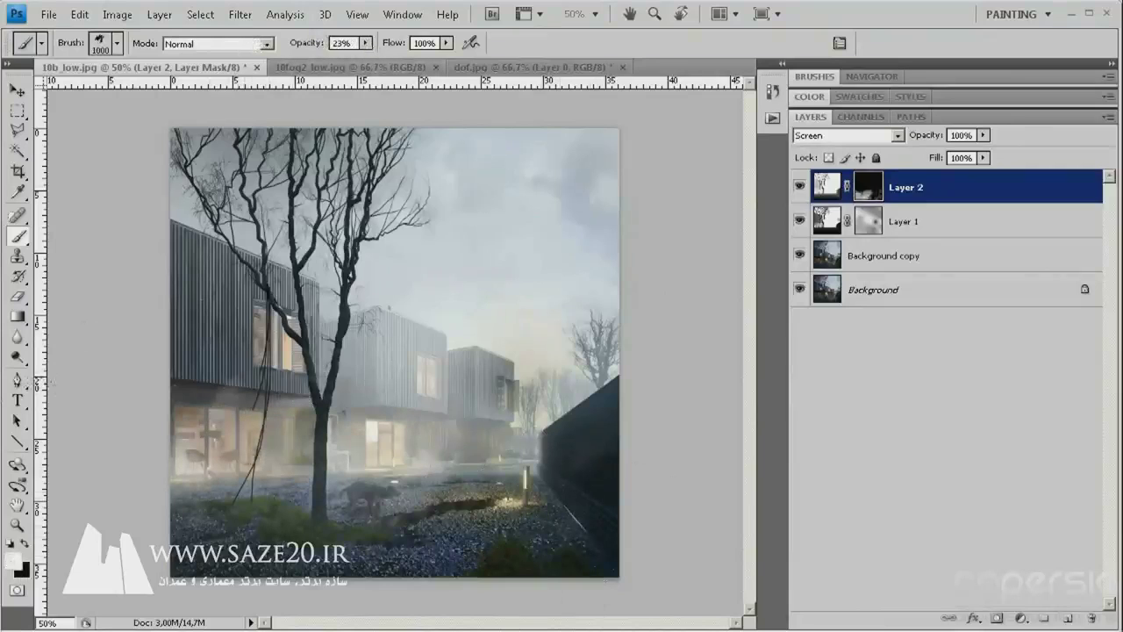
pyautogui.hotkey('ctrl', 'z')
pyautogui.press('[')
pyautogui.press('[')
pyautogui.press('[')
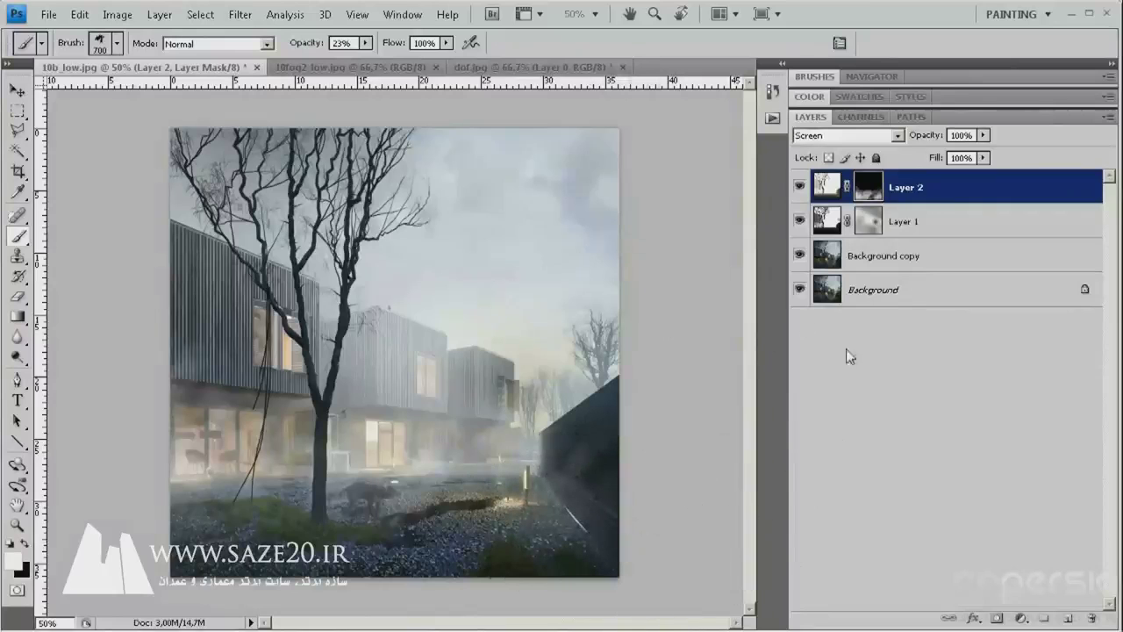
# - Paint black in Layer 1's mask over the middle buildings with the textured brush, enlarging it from 500 to 900 px
pyautogui.press('x')
pyautogui.press('[')
pyautogui.press('[')
pyautogui.click(863, 231)
pyautogui.click(386, 363)
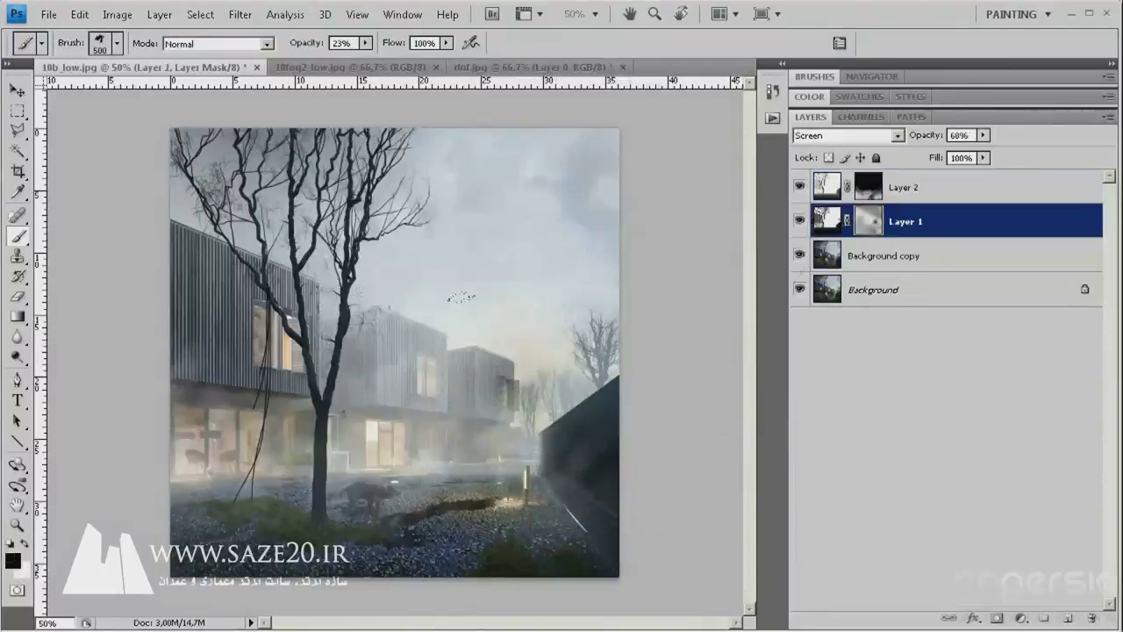
pyautogui.press(']')
pyautogui.press(']')
pyautogui.press(']')
pyautogui.press(']')
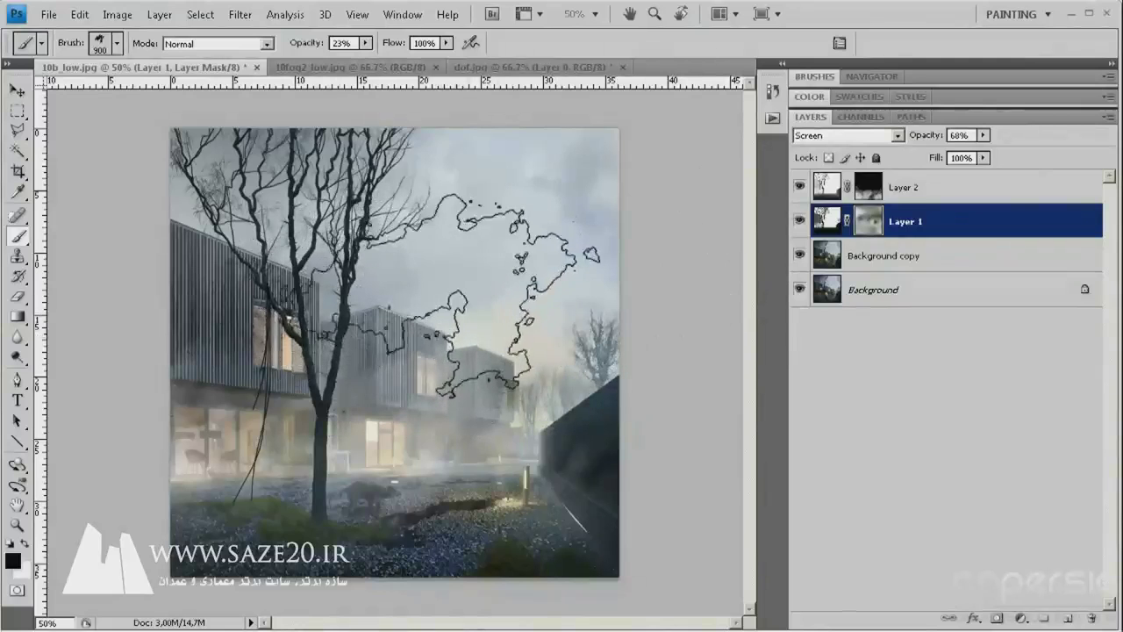
# - Switch to the soft round 100 px brush preset and enlarge it to 600 px
pyautogui.rightClick(518, 307)
pyautogui.scroll(2, 909, 517)
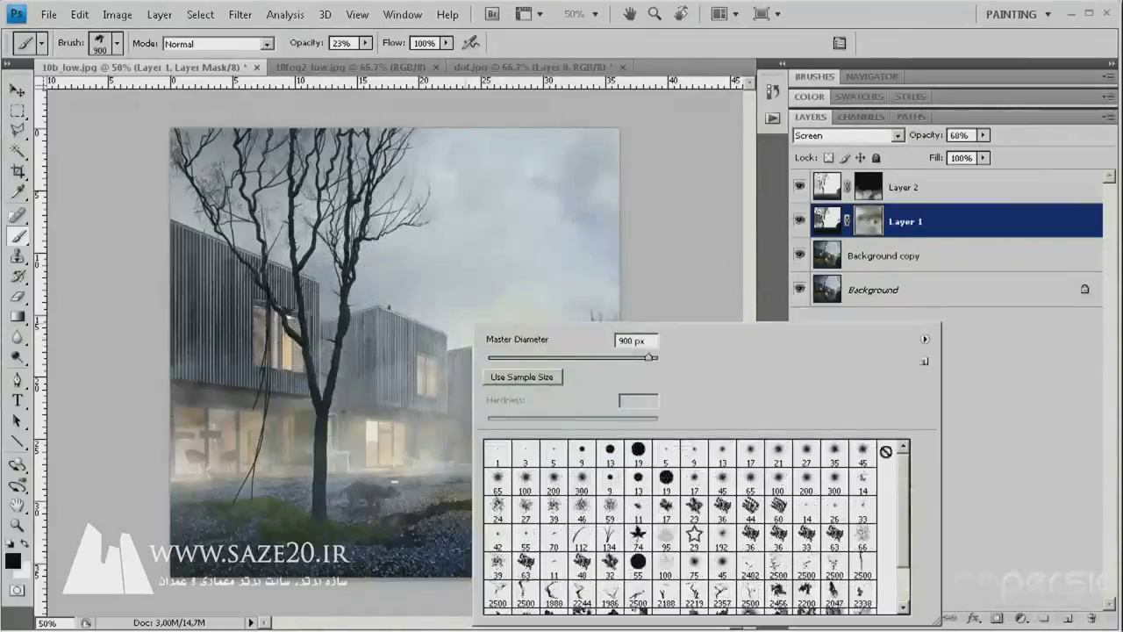
pyautogui.click(525, 485)
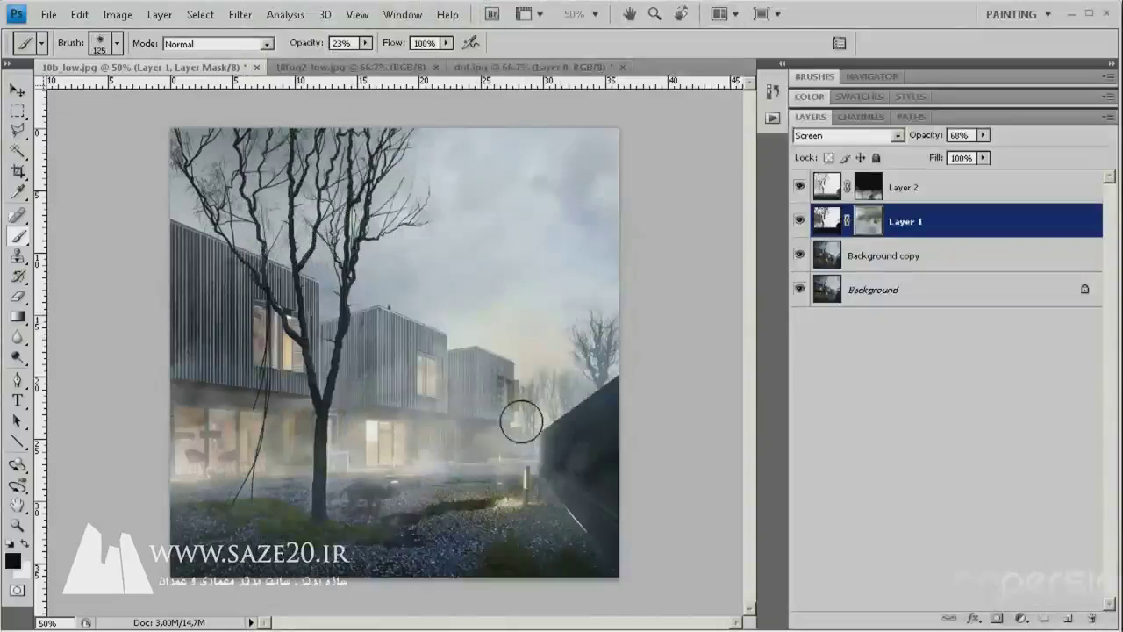
pyautogui.press(']')
pyautogui.press(']')
pyautogui.press(']')
pyautogui.press(']')
pyautogui.press(']')
pyautogui.press(']')
pyautogui.press(']')
pyautogui.press(']')
pyautogui.press(']')
pyautogui.press(']')
pyautogui.press(']')
pyautogui.press('[')
pyautogui.press('[')
pyautogui.press('[')
pyautogui.press('[')
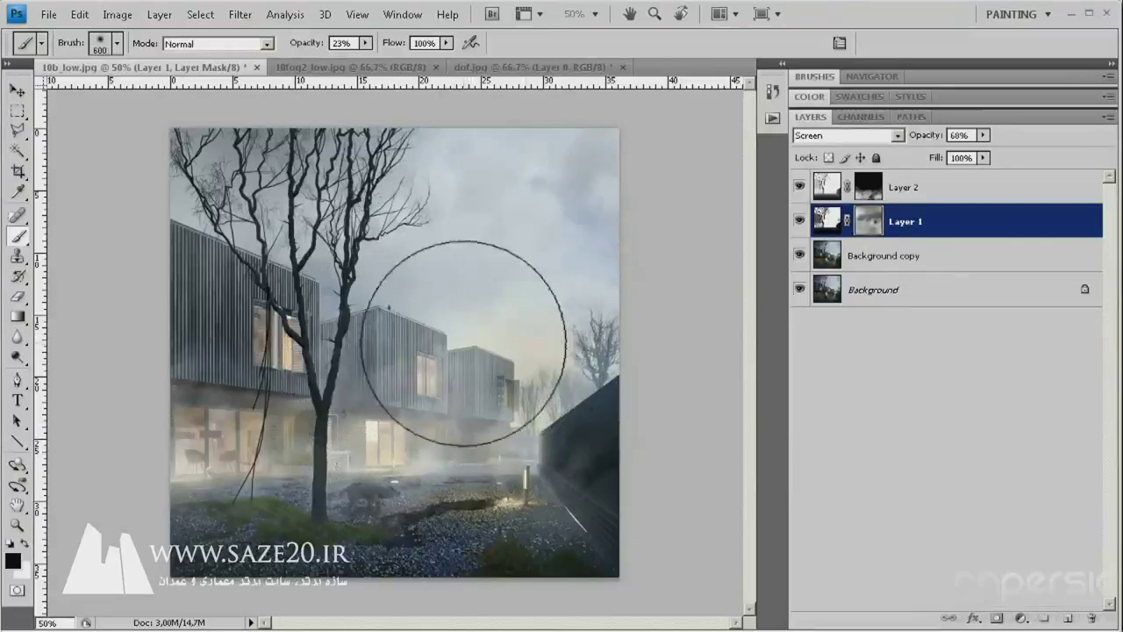
# - Paint soft black strokes in Layer 1's mask to thin the fog over the sky, the middle buildings and the dark wall's side
pyautogui.click(205, 175)
pyautogui.moveTo(444, 290)
pyautogui.mouseDown()
pyautogui.moveTo(440, 324)
pyautogui.moveTo(466, 335)
pyautogui.moveTo(442, 320)
pyautogui.mouseUp()
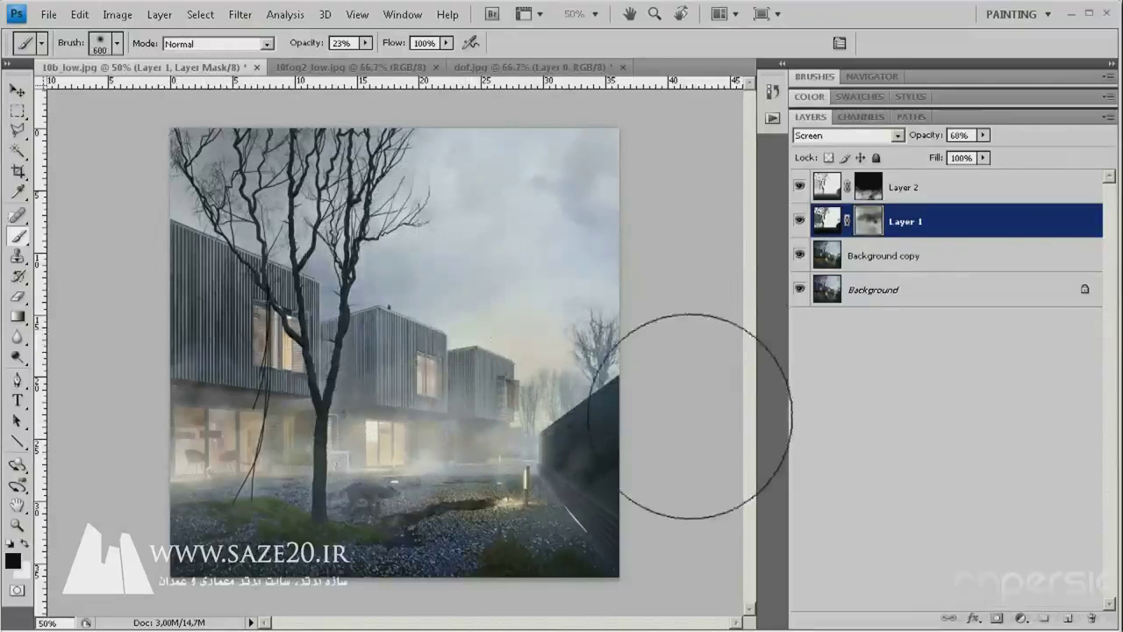
pyautogui.moveTo(693, 414)
pyautogui.mouseDown()
pyautogui.moveTo(639, 457)
pyautogui.moveTo(577, 441)
pyautogui.moveTo(602, 450)
pyautogui.moveTo(660, 429)
pyautogui.moveTo(632, 457)
pyautogui.moveTo(632, 488)
pyautogui.mouseUp()
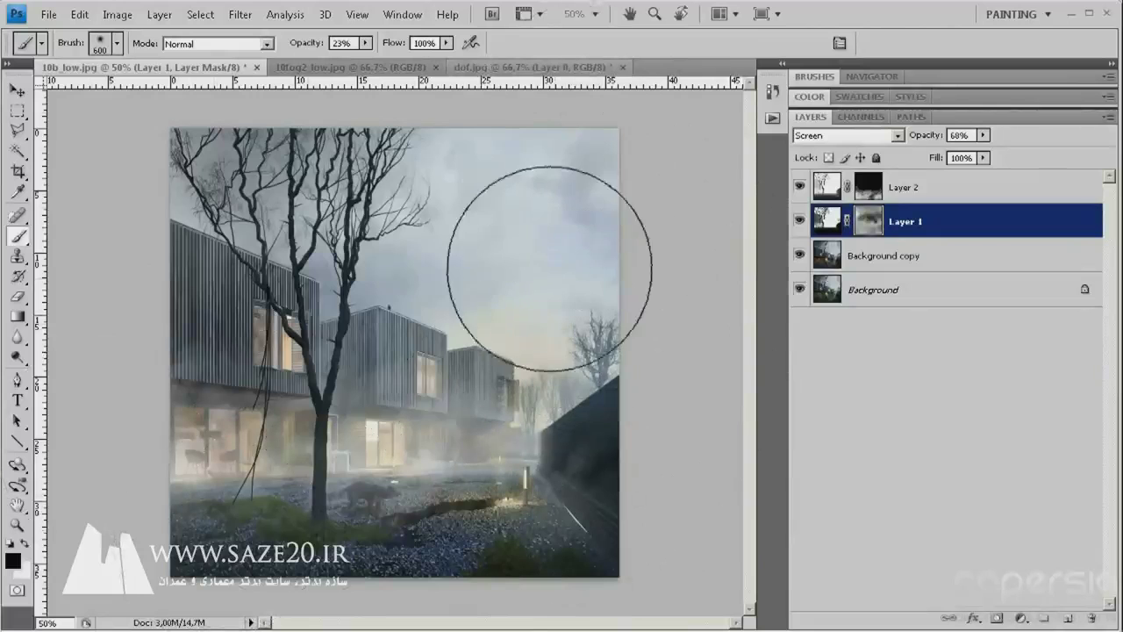
# - Zoom in to 66.7% and examine the fog around the buildings and the ground
pyautogui.press('z')
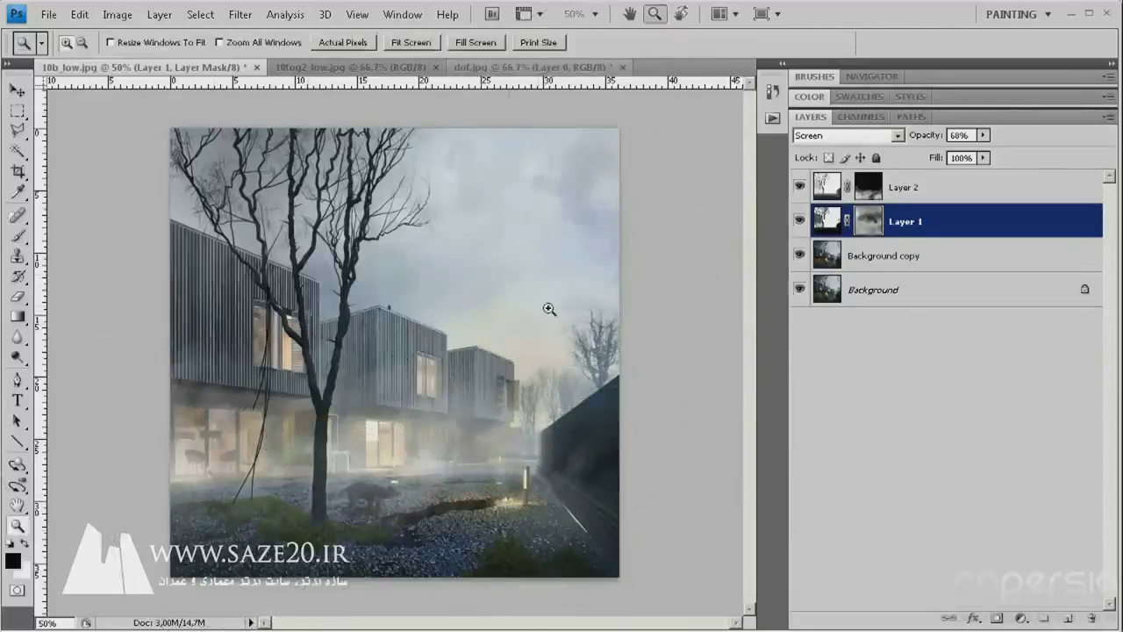
pyautogui.moveTo(619, 257); pyautogui.dragTo(70, 604)
pyautogui.moveTo(319, 424); pyautogui.dragTo(300, 401)
pyautogui.moveTo(469, 351); pyautogui.dragTo(427, 391)
pyautogui.keyDown('alt'); pyautogui.click(427, 392); pyautogui.keyUp('alt')
pyautogui.moveTo(429, 341)
pyautogui.mouseDown()
pyautogui.moveTo(427, 369)
pyautogui.moveTo(431, 355)
pyautogui.mouseUp()
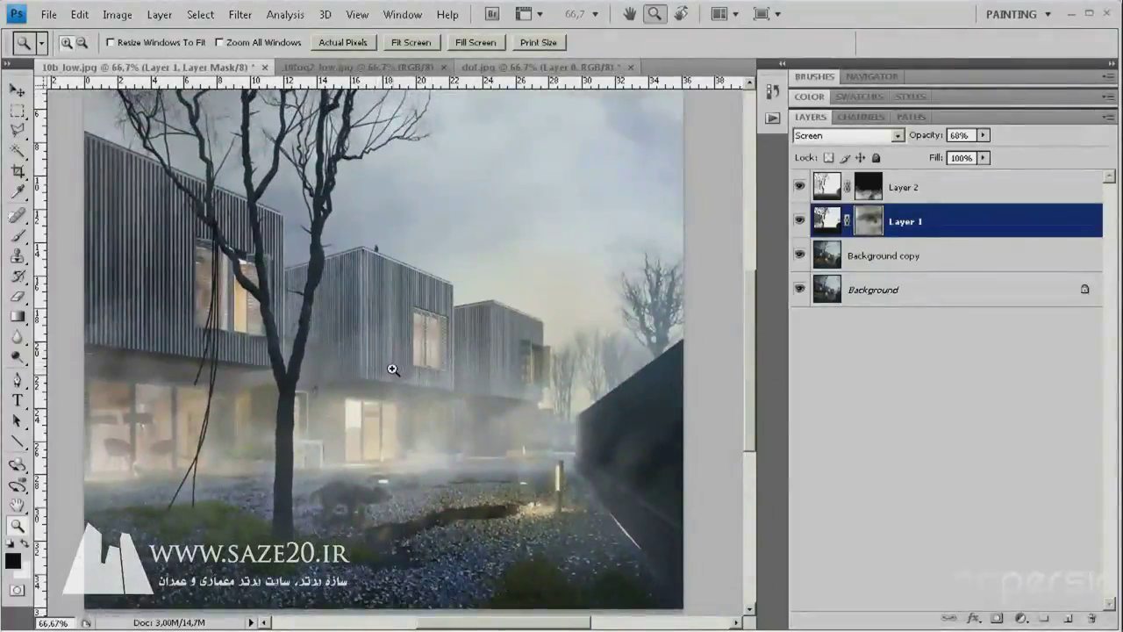
pyautogui.moveTo(388, 374); pyautogui.dragTo(408, 400)
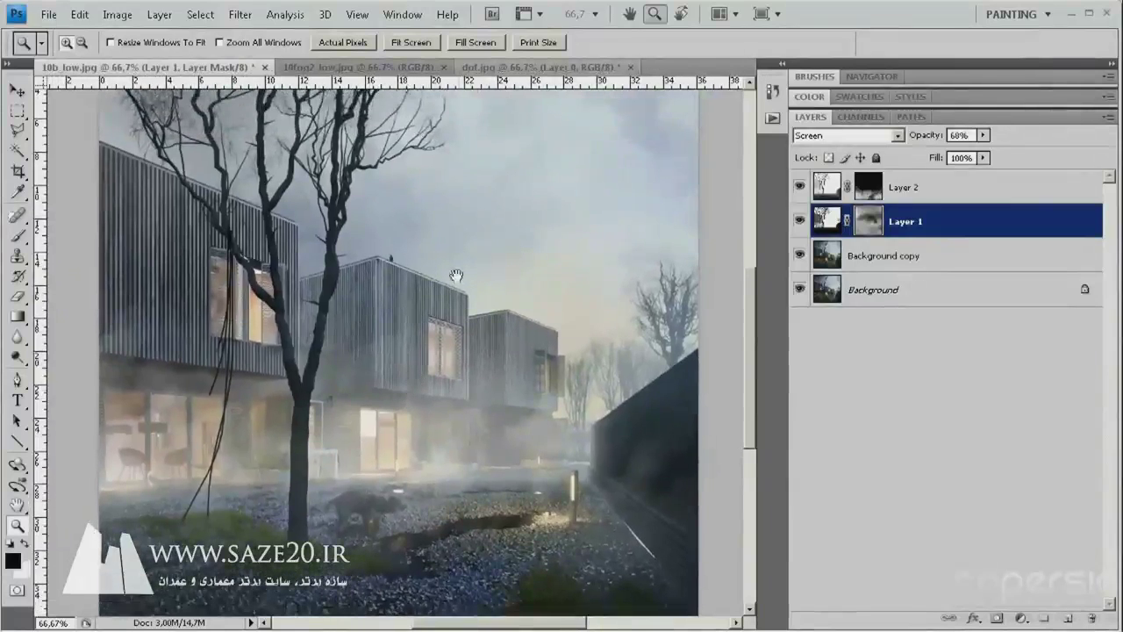